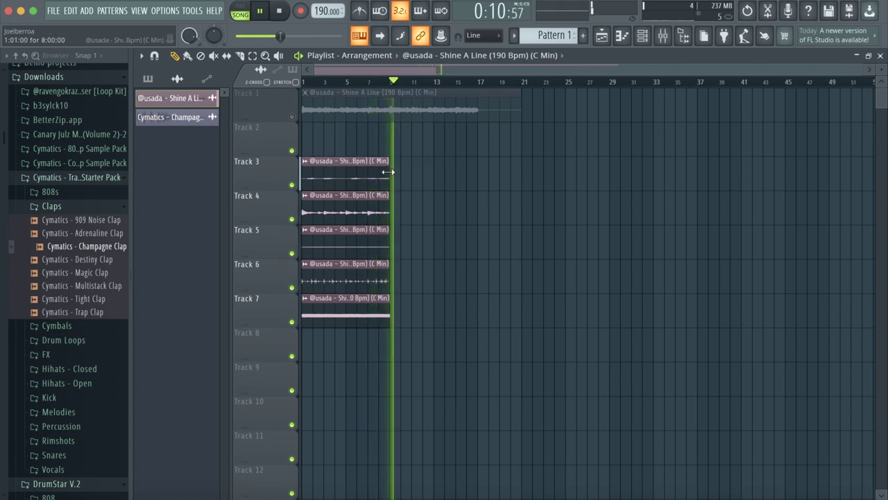
# Stop playback and replace Track 1's muted full sample by moving the five clips on Tracks 3–7 up to Tracks 1–5
pyautogui.press('space')
pyautogui.scroll(3, 867, 82)
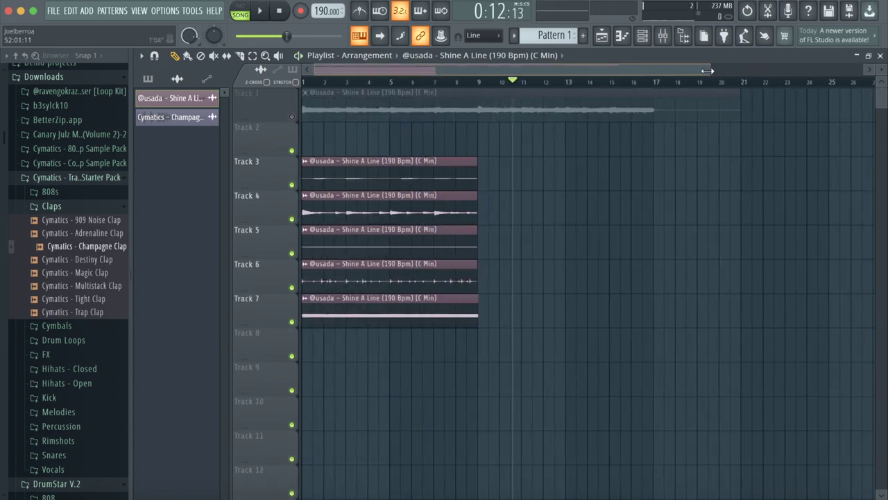
pyautogui.moveTo(490, 361); pyautogui.dragTo(332, 102)
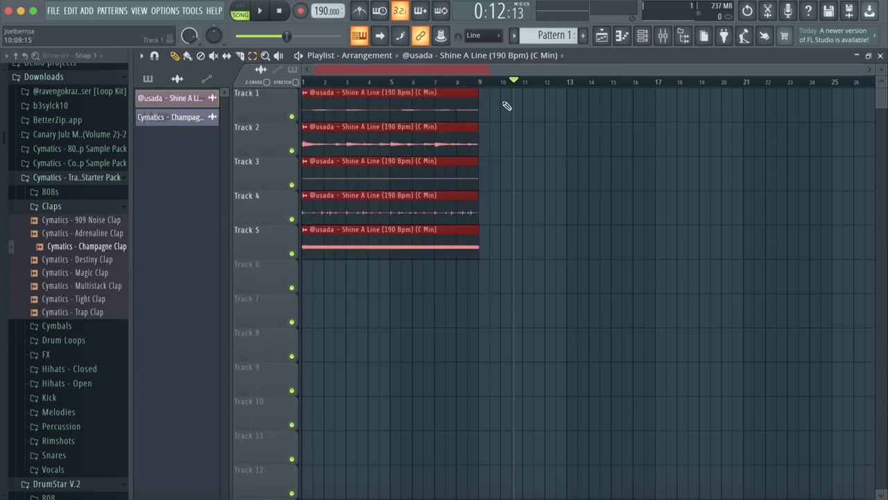
# Duplicate the five sample clips on Tracks 1–5 so a second copy runs from bar 9 to bar 17
pyautogui.hotkey('ctrl', 'b')
pyautogui.scroll(3, 479, 66)
pyautogui.hotkey('ctrl', 'z')
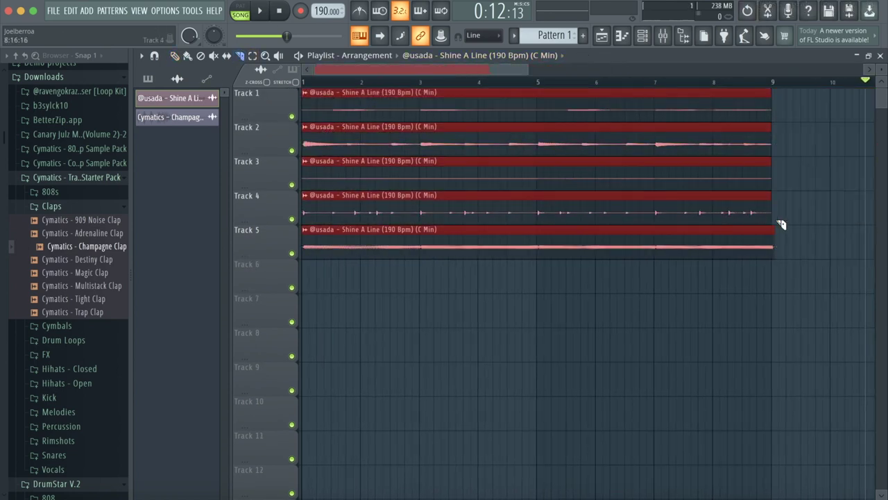
pyautogui.hotkey('ctrl', 'a')
pyautogui.hotkey('ctrl', 'b')
pyautogui.scroll(-2, 472, 162)
pyautogui.scroll(1, 537, 75)
pyautogui.scroll(-1, 536, 74)
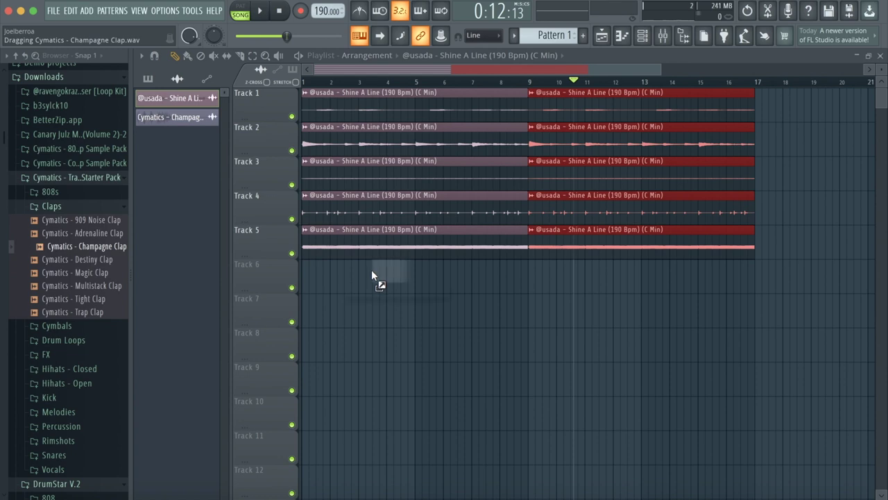
# Place the Cymatics - Champagne Clap on Track 6 at step 9 of every bar from bar 1 through bar 16
pyautogui.moveTo(662, 70); pyautogui.dragTo(427, 88)
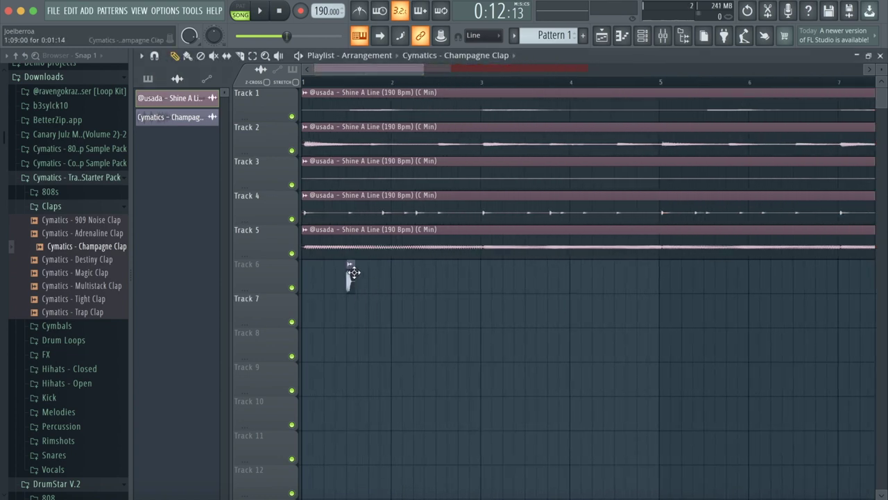
pyautogui.hscroll(2, 724, 296)
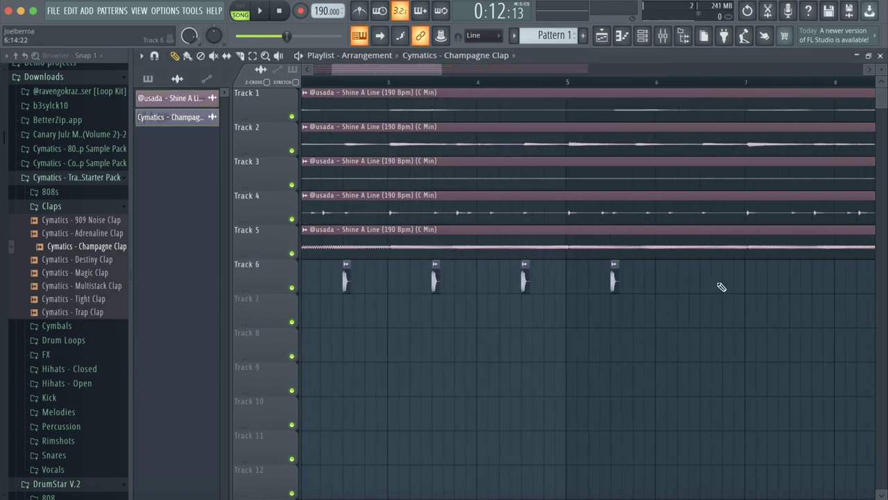
pyautogui.hscroll(6, 791, 284)
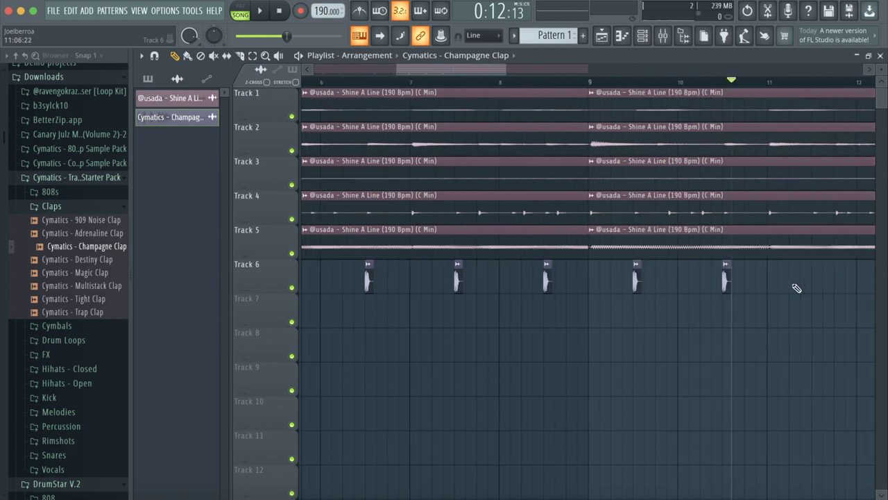
pyautogui.moveTo(716, 290)
pyautogui.mouseDown()
pyautogui.moveTo(694, 288)
pyautogui.moveTo(704, 317)
pyautogui.moveTo(805, 287)
pyautogui.mouseUp()
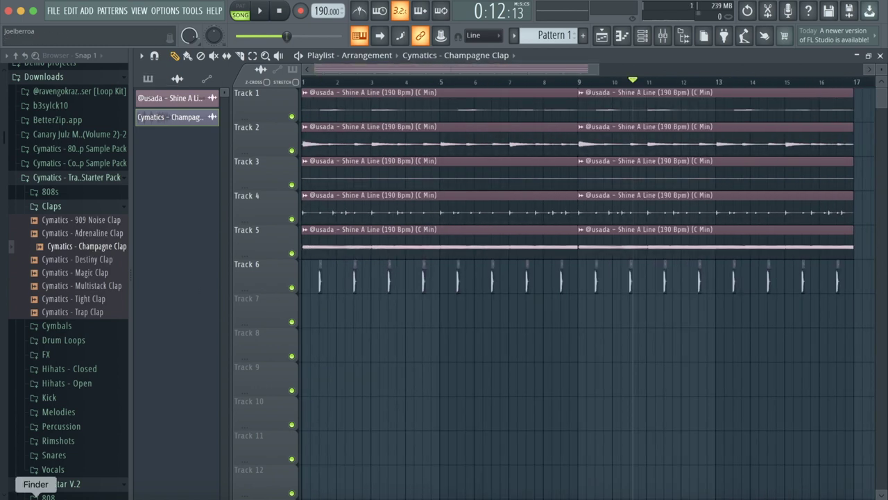
# Bring the kit audio file from Finder onto Track 7 at bar 1 and trim it to its first hit
pyautogui.click(36, 496)
pyautogui.doubleClick(282, 254)
pyautogui.moveTo(347, 112); pyautogui.dragTo(331, 299)
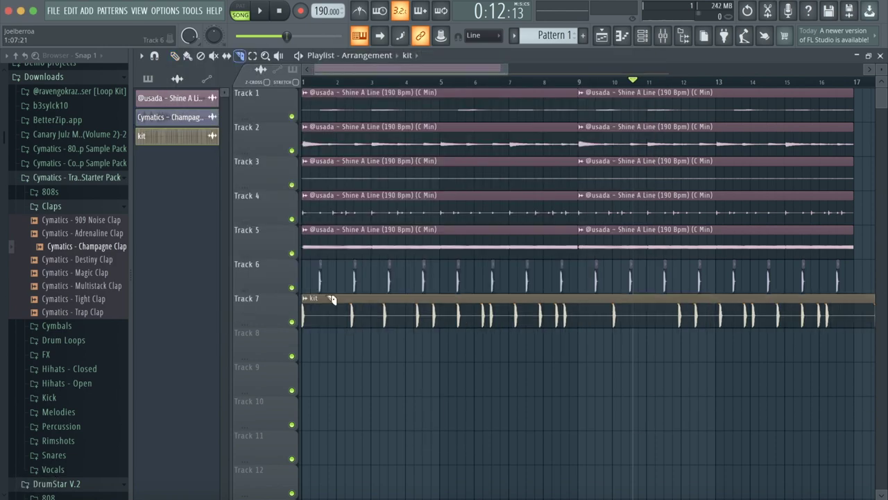
pyautogui.press('space')
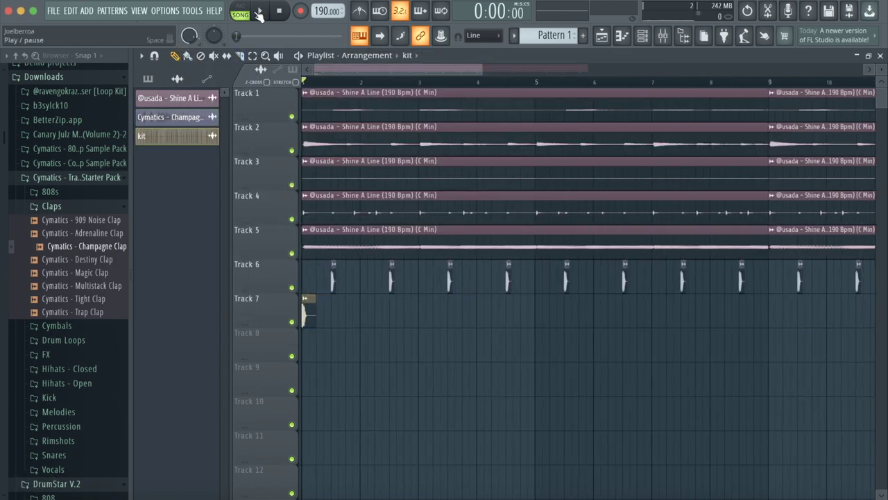
# Listen to the arrangement and place kit hits on Track 7 at 1:13, 2:05 and 3:01
pyautogui.click(258, 12)
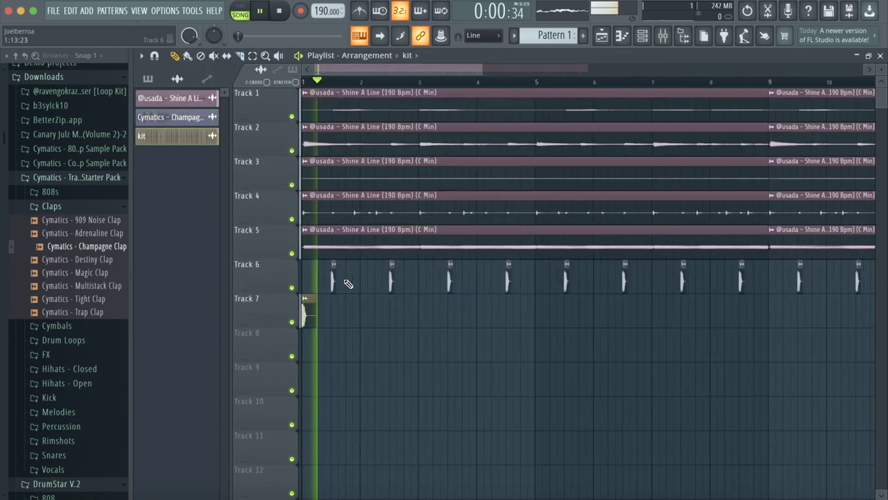
pyautogui.click(365, 318)
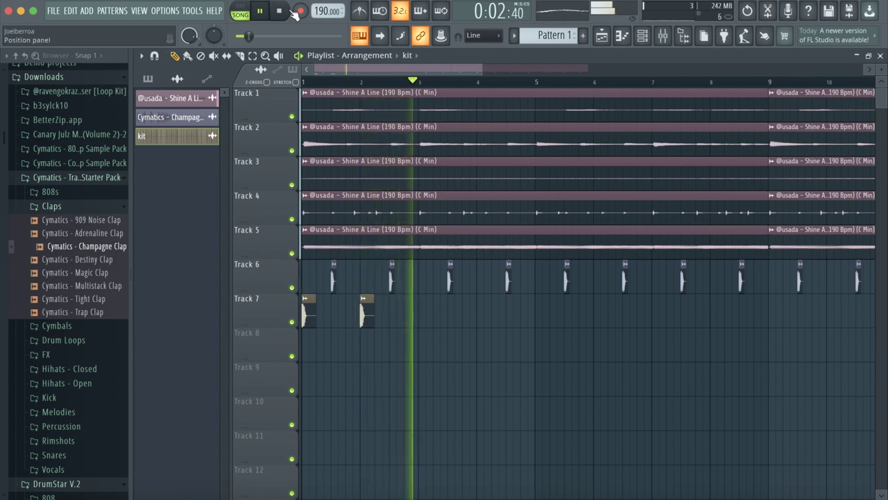
pyautogui.click(260, 11)
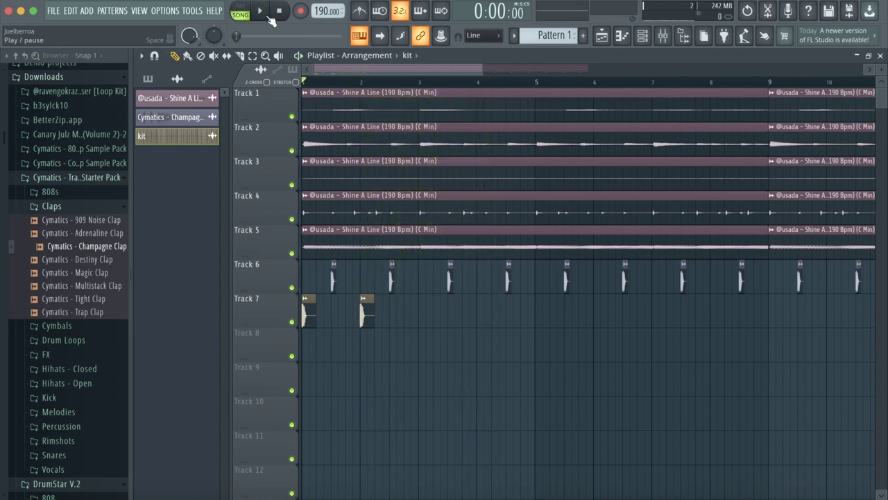
pyautogui.click(267, 15)
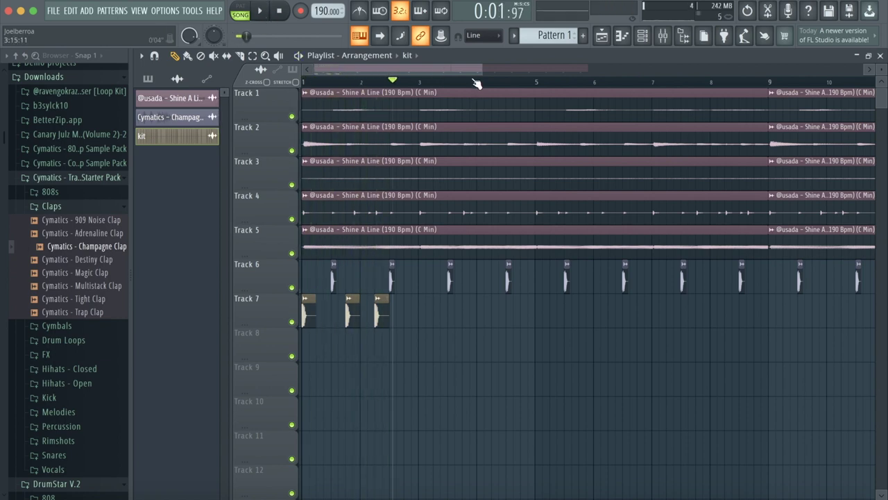
pyautogui.moveTo(480, 70); pyautogui.dragTo(419, 70)
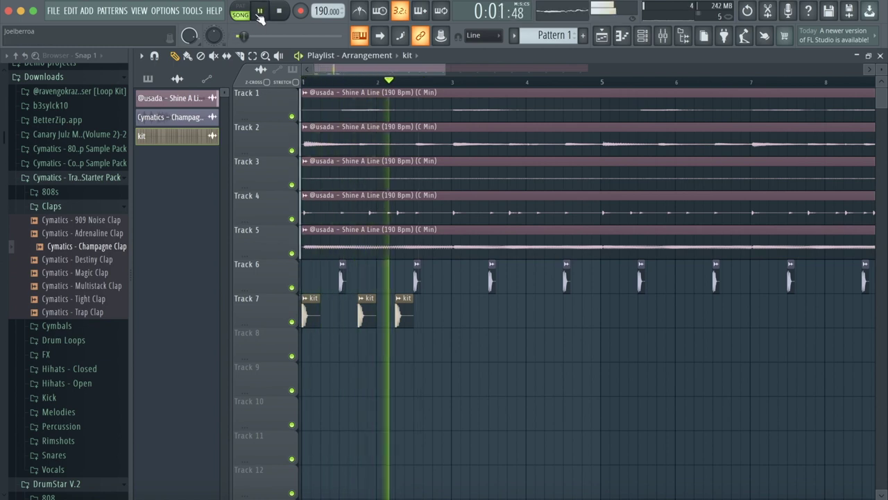
pyautogui.click(454, 318)
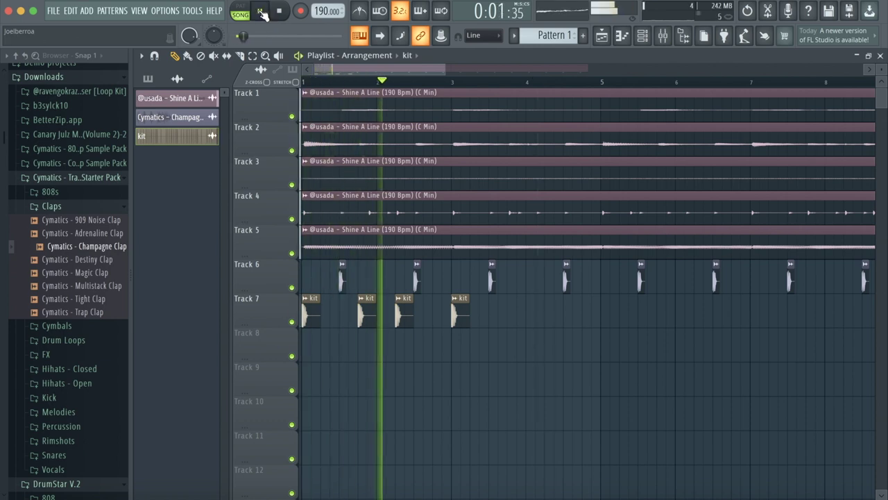
# Audition the beat with Track 4 muted and unmute the track again
pyautogui.click(292, 220)
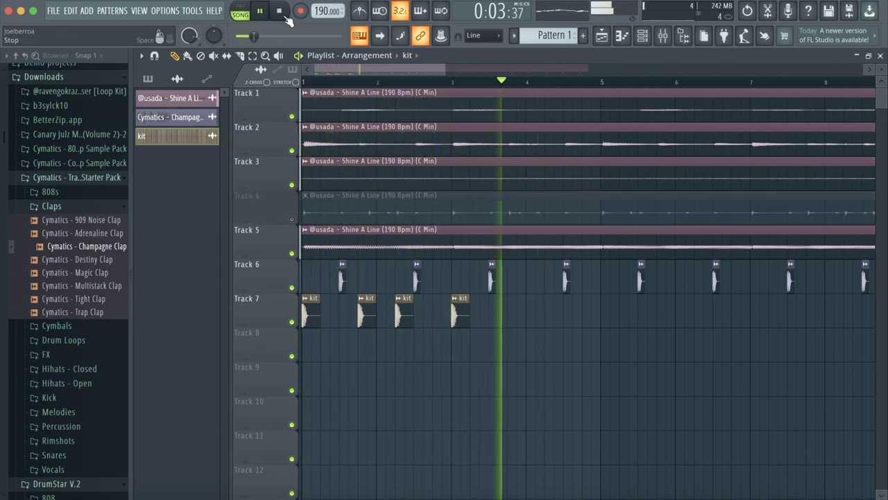
pyautogui.click(263, 11)
pyautogui.moveTo(444, 70)
pyautogui.mouseDown()
pyautogui.moveTo(349, 79)
pyautogui.moveTo(440, 71)
pyautogui.mouseUp()
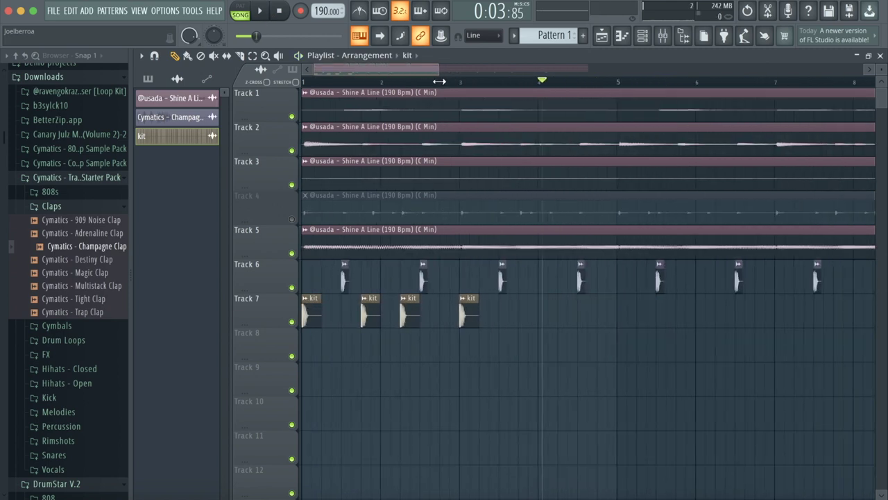
pyautogui.click(291, 220)
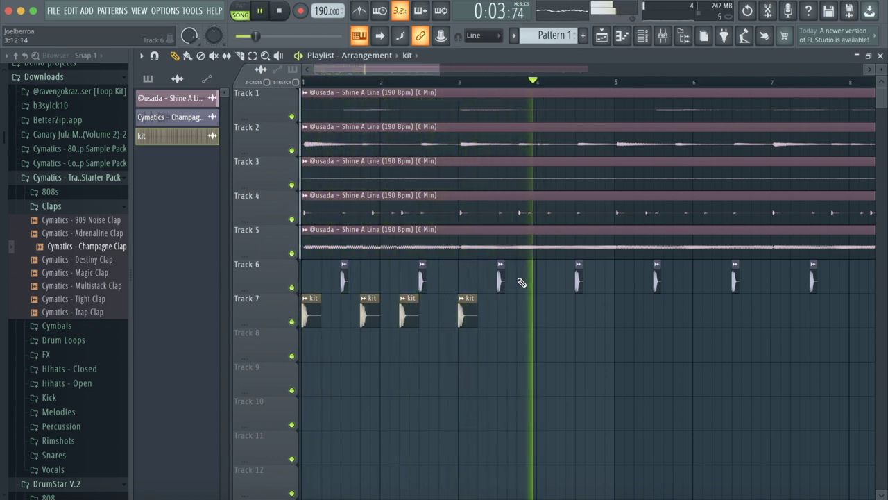
# Add kit hits on Track 7 at 3:13, 2:13, 4:05 and 4:13, and replay the arrangement
pyautogui.click(522, 317)
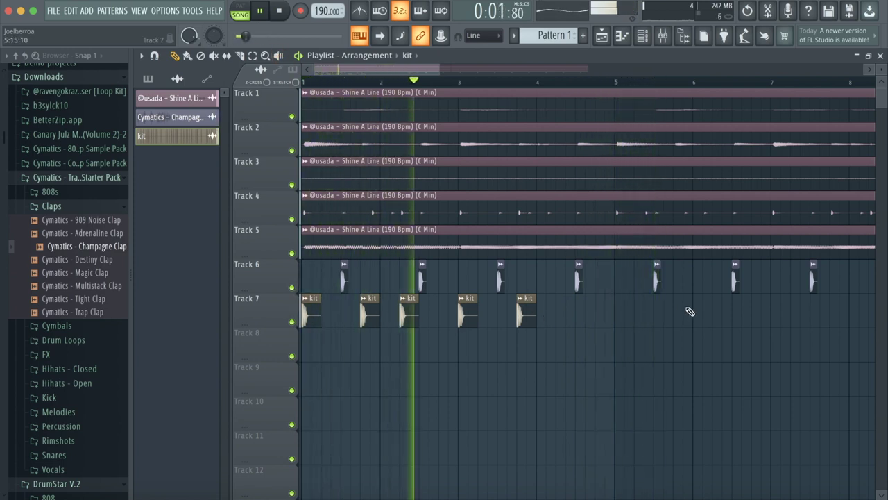
pyautogui.click(438, 312)
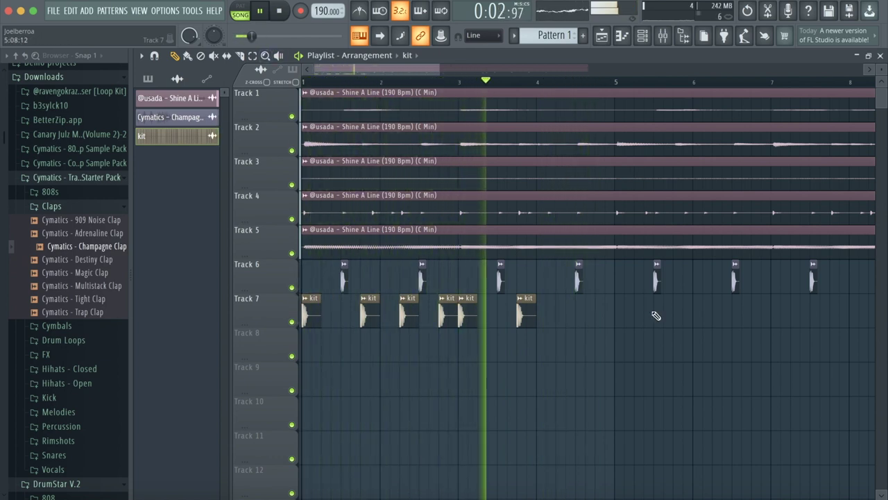
pyautogui.click(563, 313)
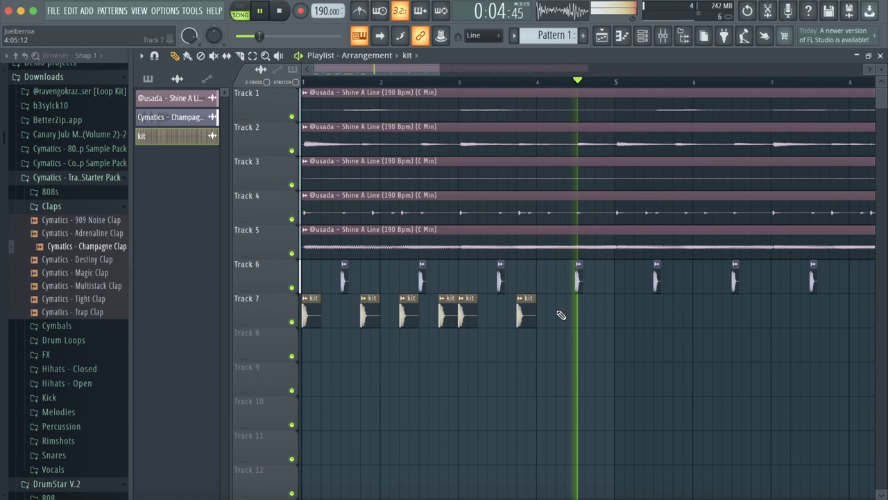
pyautogui.click(601, 313)
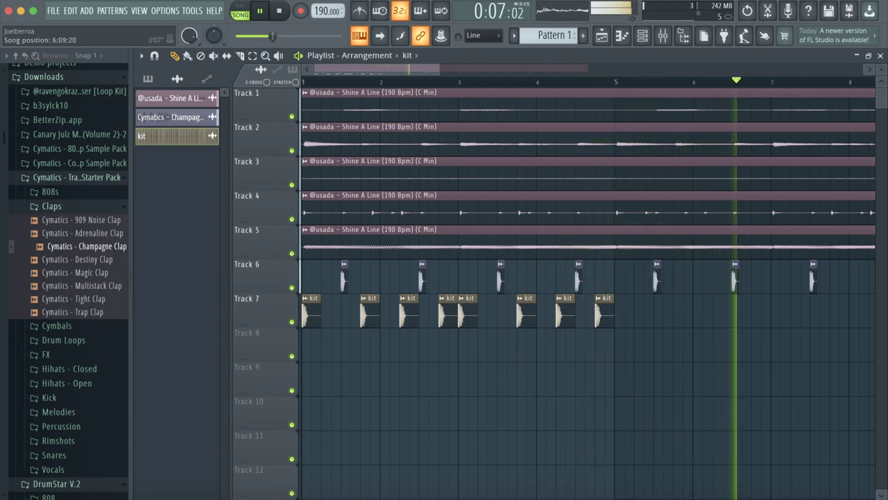
pyautogui.press('space')
pyautogui.press('space')
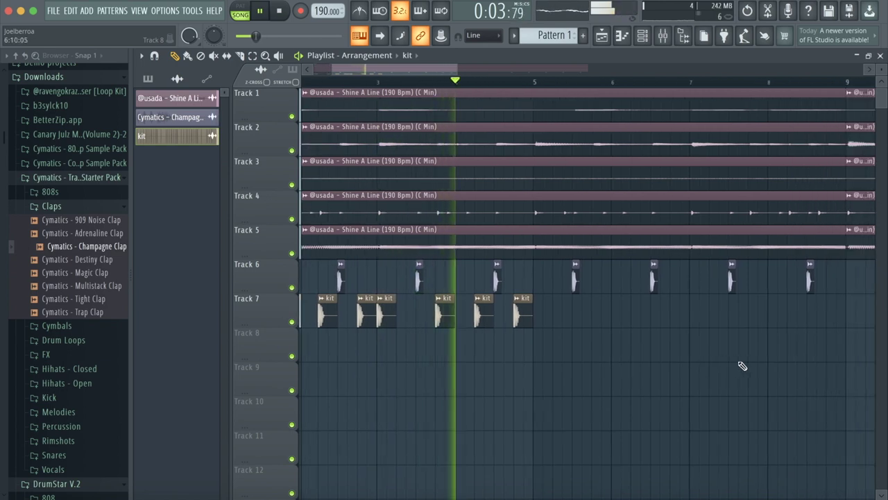
# Add kit hits on Track 7 at 5:01, 5:13 and 6:05 while replaying the section
pyautogui.click(535, 306)
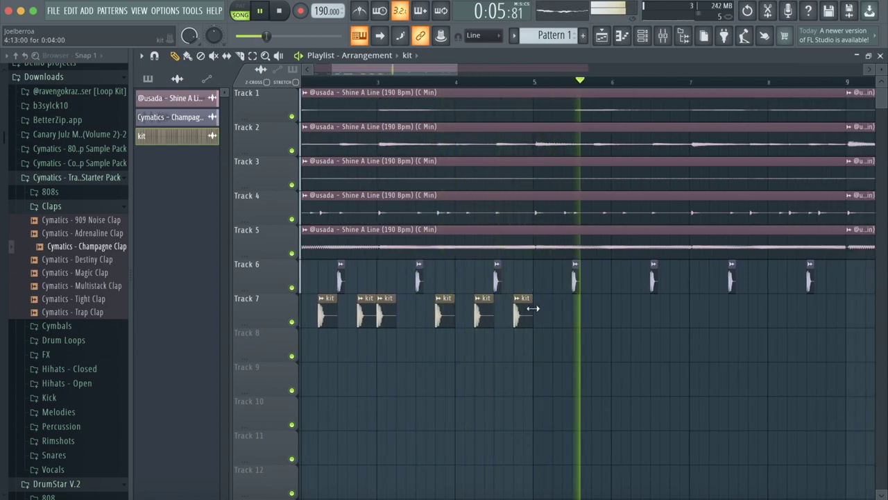
pyautogui.click(592, 308)
pyautogui.moveTo(282, 36); pyautogui.dragTo(239, 35)
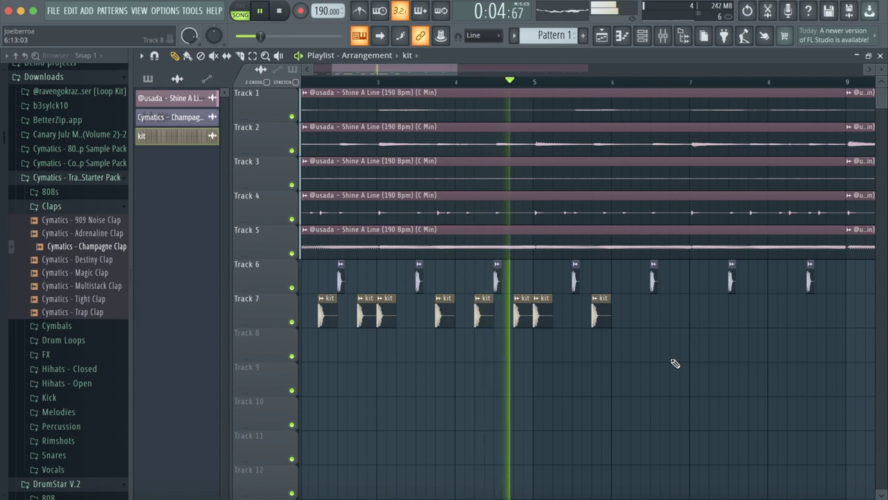
pyautogui.click(633, 318)
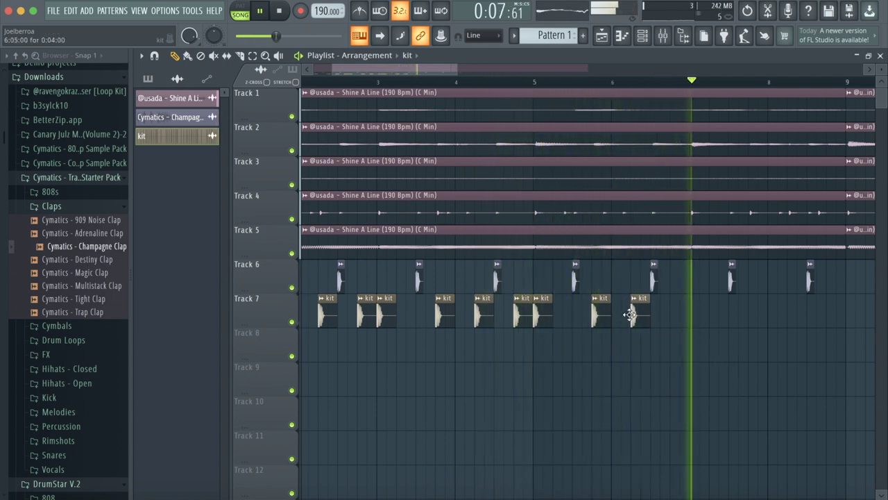
# Replay from an earlier bar and add kit hits on Track 7 at 6:13 and 7:01
pyautogui.click(417, 82)
pyautogui.hscroll(2, 594, 375)
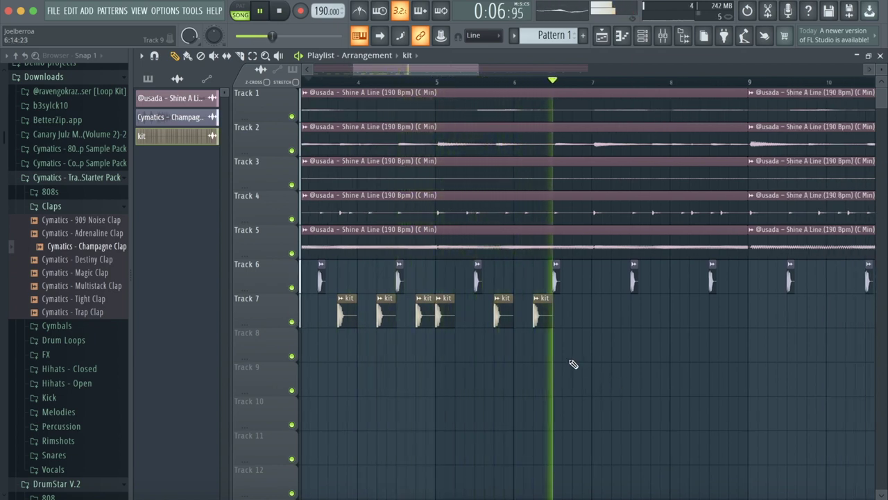
pyautogui.click(575, 316)
pyautogui.click(595, 312)
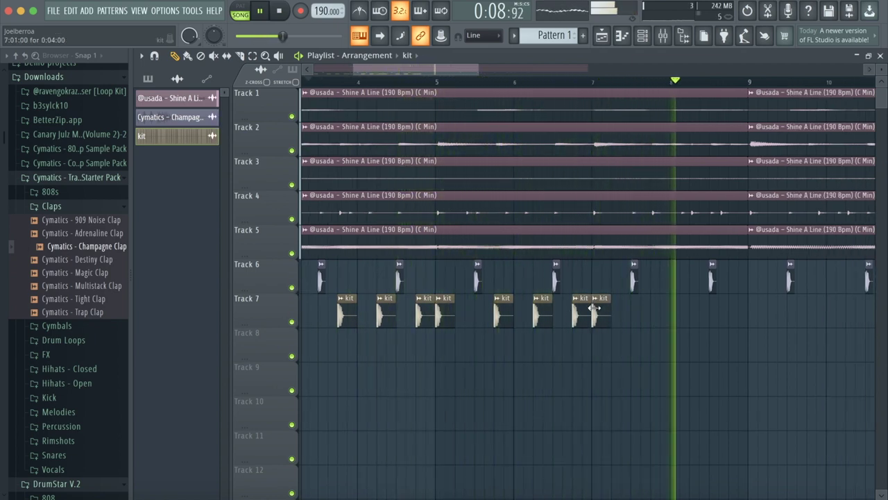
# Replay from around bar 4 and add kit hits on Track 7 at 7:13, 8:01 and 8:05
pyautogui.click(368, 82)
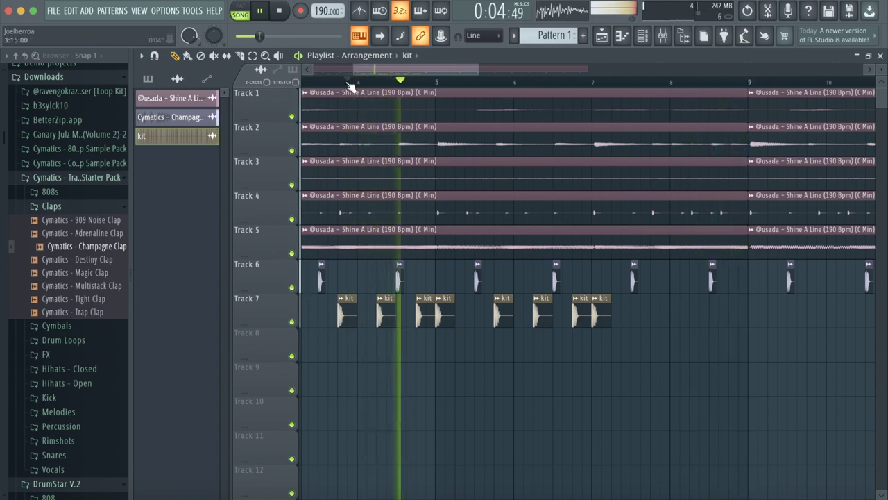
pyautogui.hscroll(2, 649, 301)
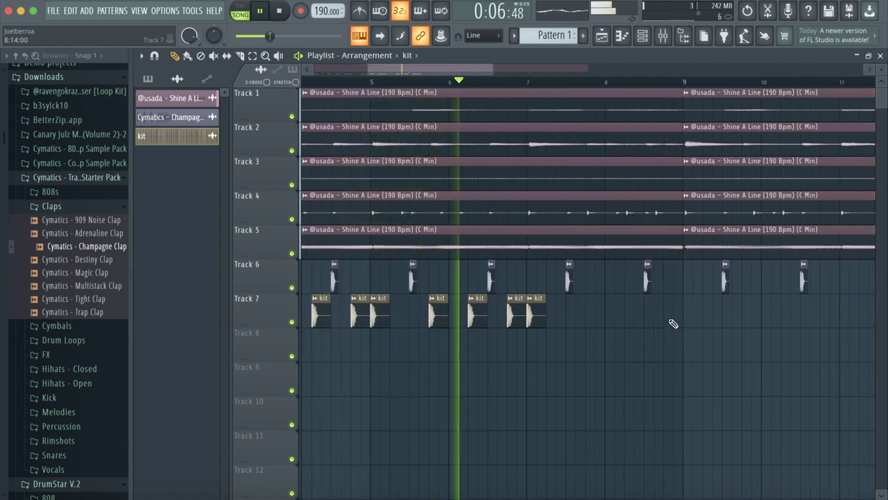
pyautogui.click(589, 313)
pyautogui.click(610, 313)
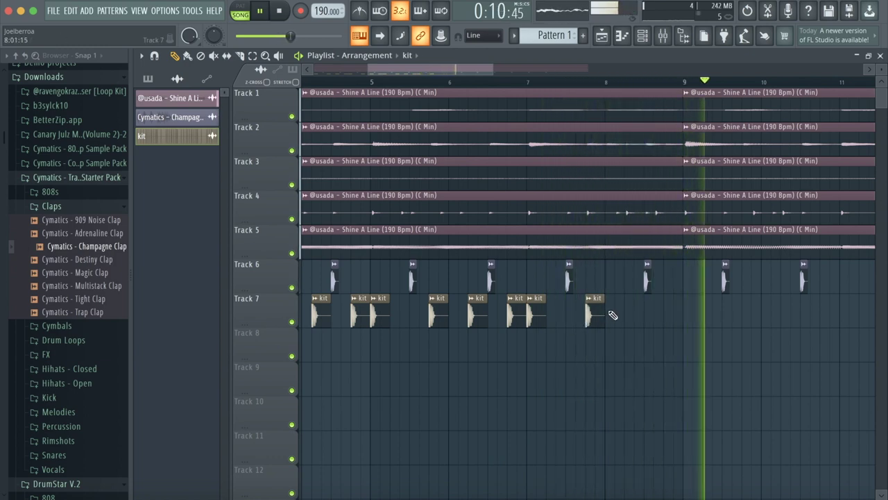
pyautogui.click(626, 309)
# Replay from bar 6, remove the kit hit at 8:01 on Track 7 and add one at 8:13
pyautogui.click(496, 80)
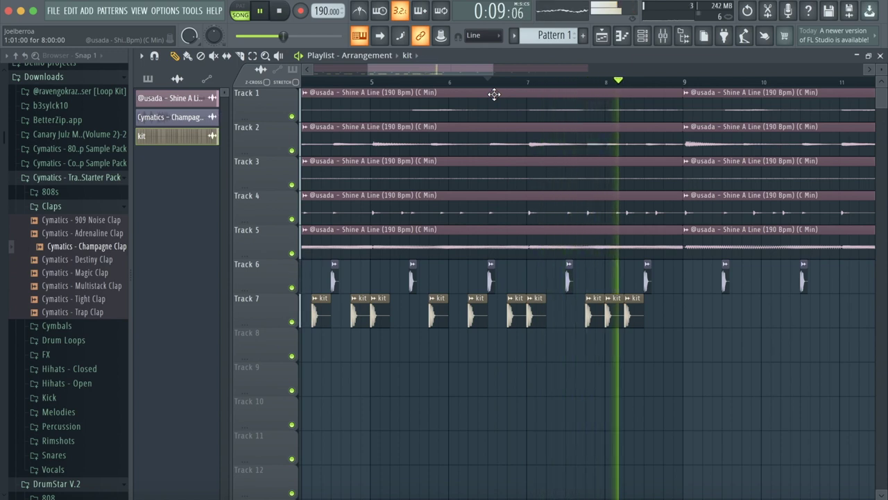
pyautogui.rightClick(615, 314)
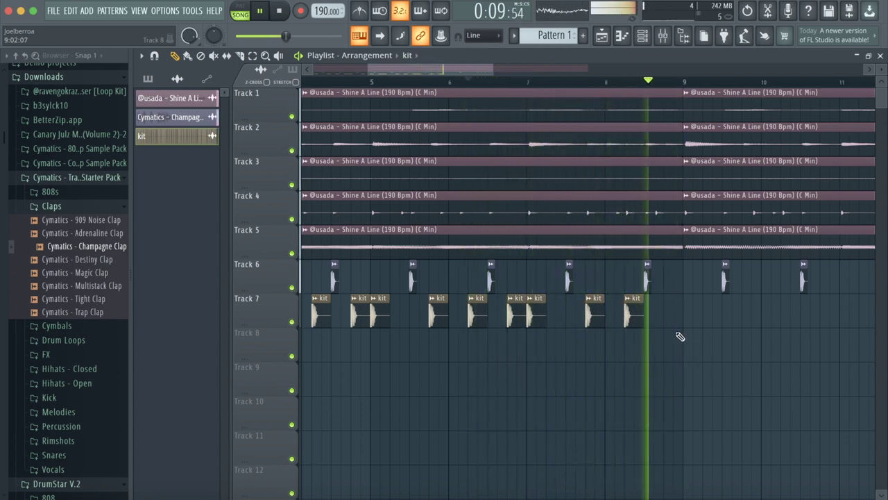
pyautogui.click(665, 313)
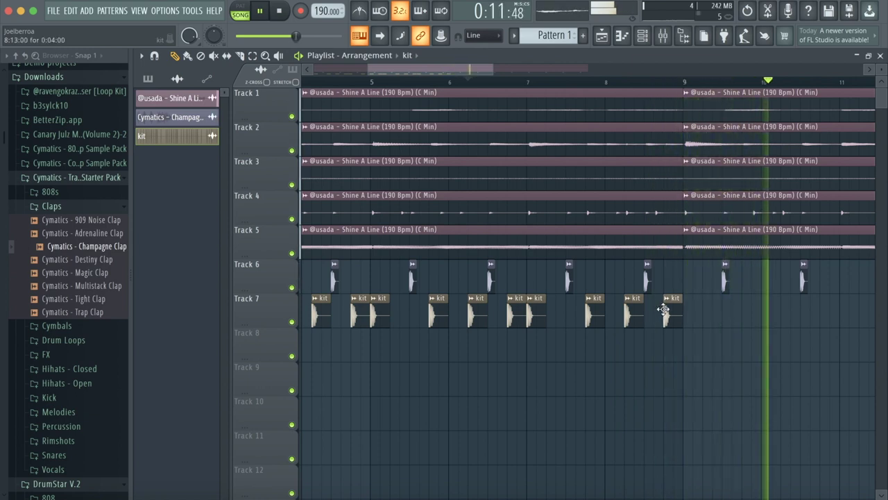
# Replay the arrangement from around bar 6 to check the last kit hits on Track 7
pyautogui.click(491, 87)
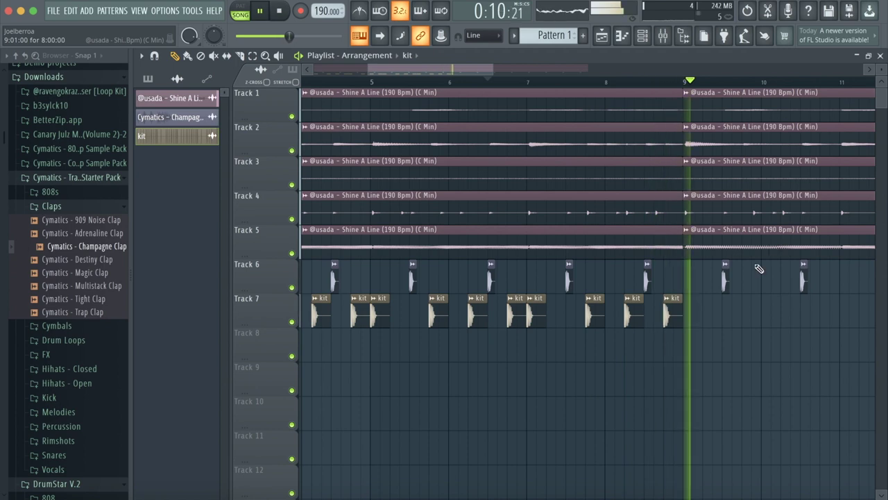
pyautogui.hscroll(3, 753, 264)
pyautogui.click(347, 81)
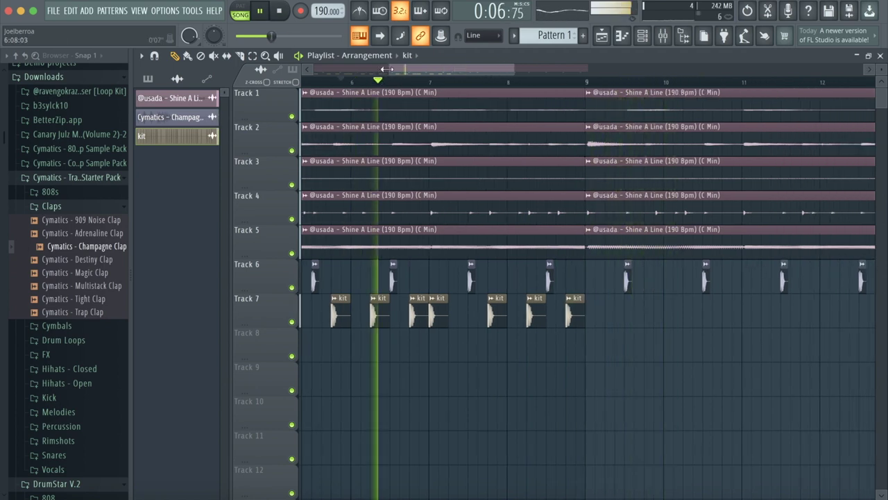
# Duplicate all the kit hits on Track 7 across bars 9 to 16 and play the arrangement from the start
pyautogui.moveTo(389, 69); pyautogui.dragTo(308, 62)
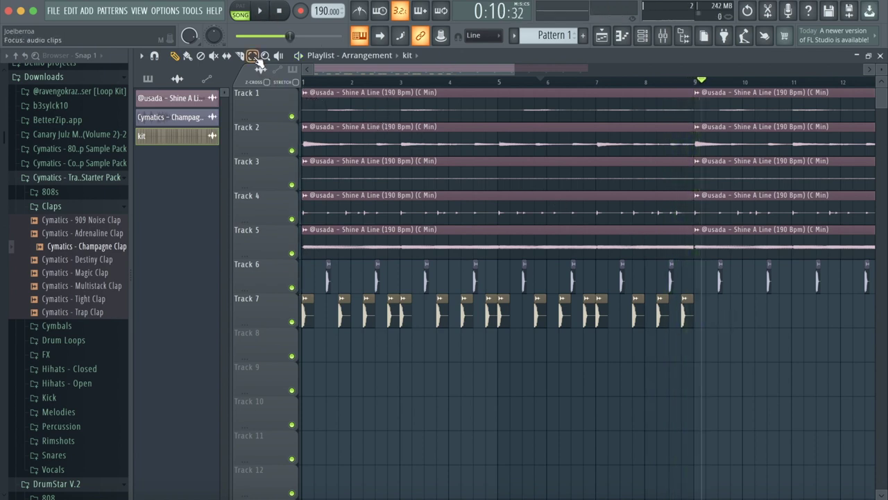
pyautogui.moveTo(308, 333); pyautogui.dragTo(306, 330)
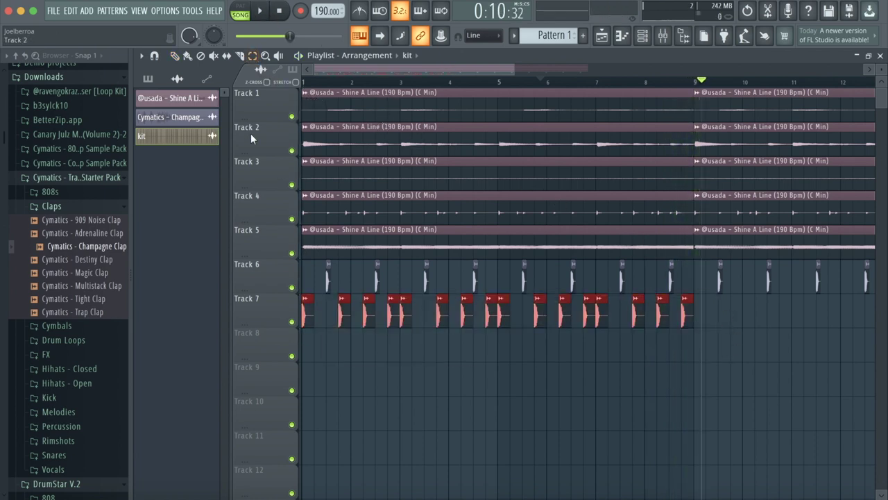
pyautogui.hotkey('ctrl', 'b')
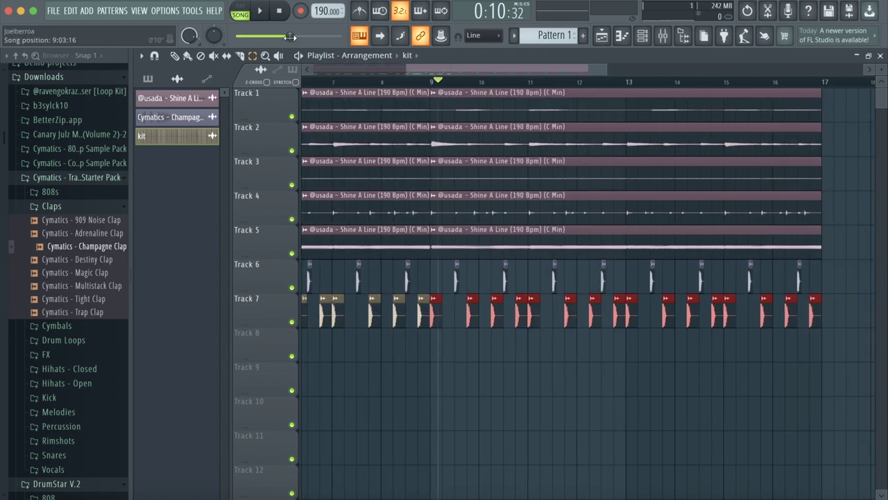
pyautogui.press('space')
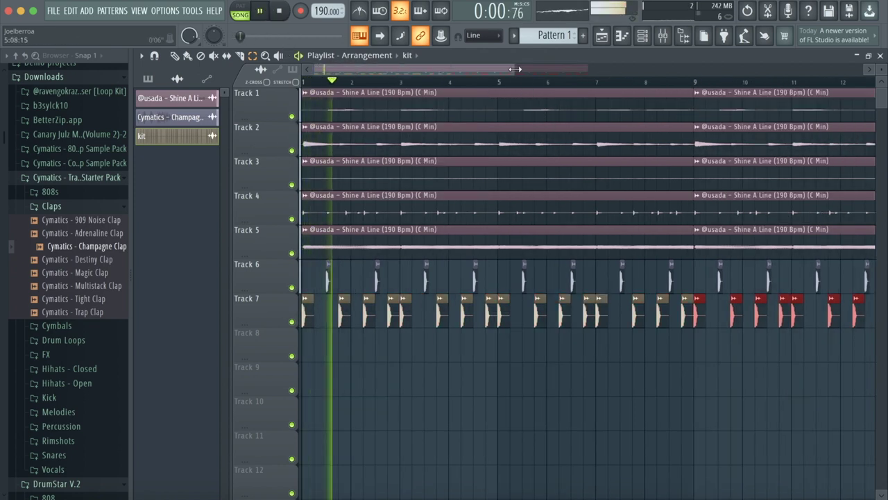
pyautogui.moveTo(591, 72); pyautogui.dragTo(718, 73)
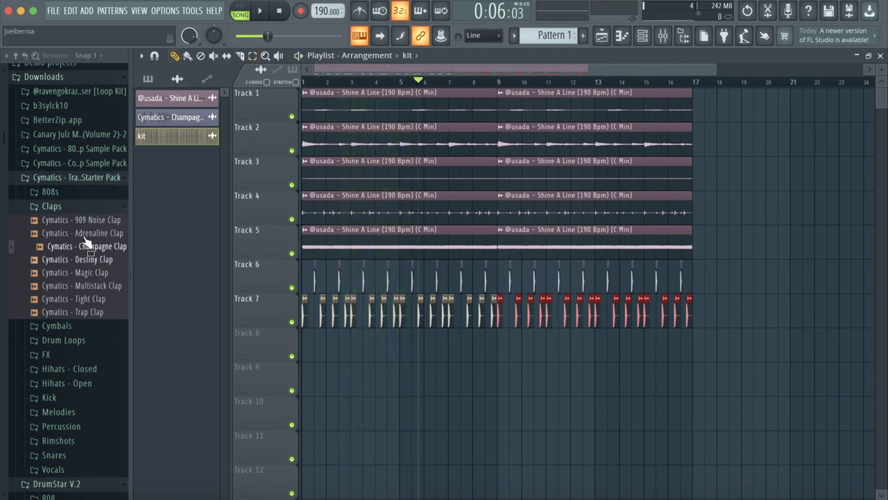
# Load the HHStar (13) sample from the DrumStar V.2 Hi-Hats folder as a new channel below 808 Snare
pyautogui.click(67, 179)
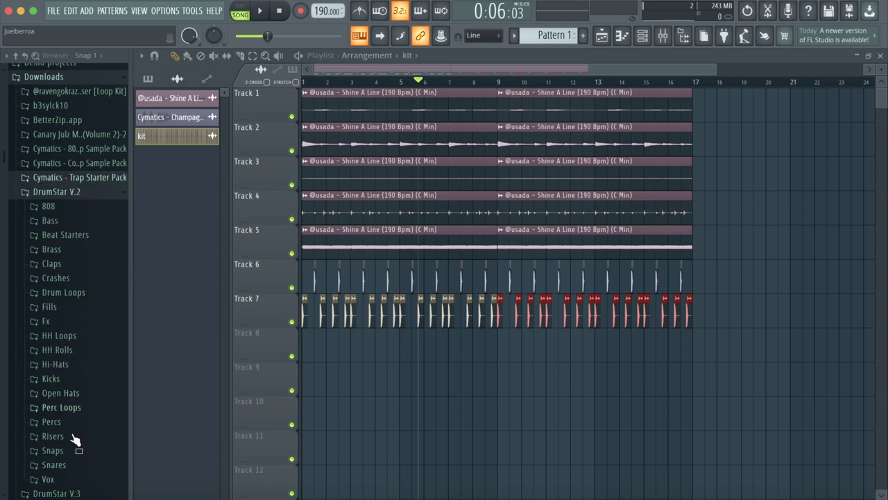
pyautogui.click(68, 368)
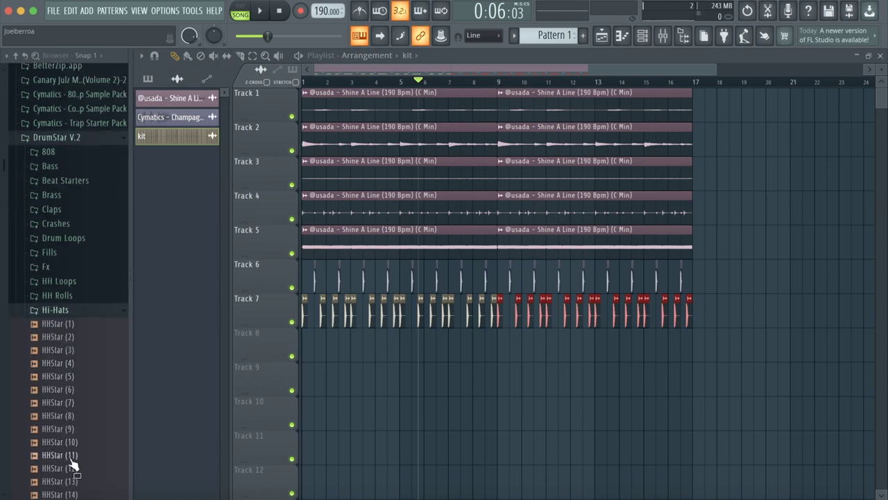
pyautogui.click(645, 38)
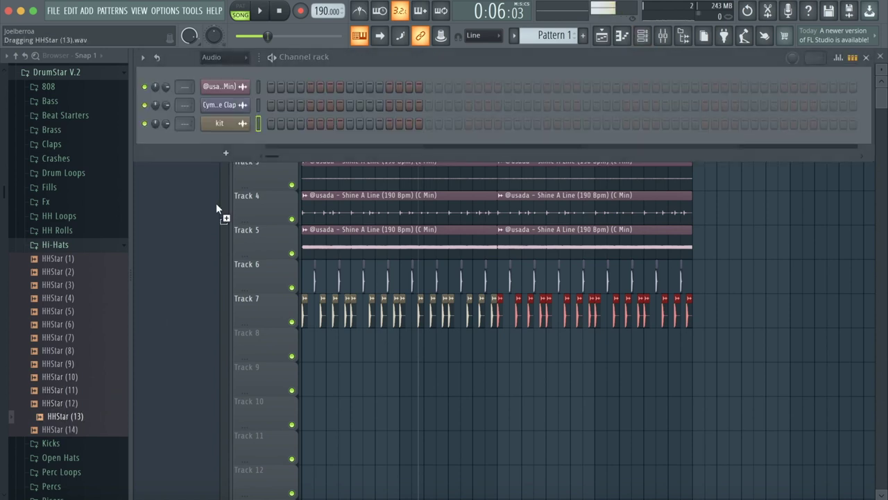
pyautogui.moveTo(228, 136); pyautogui.dragTo(229, 160)
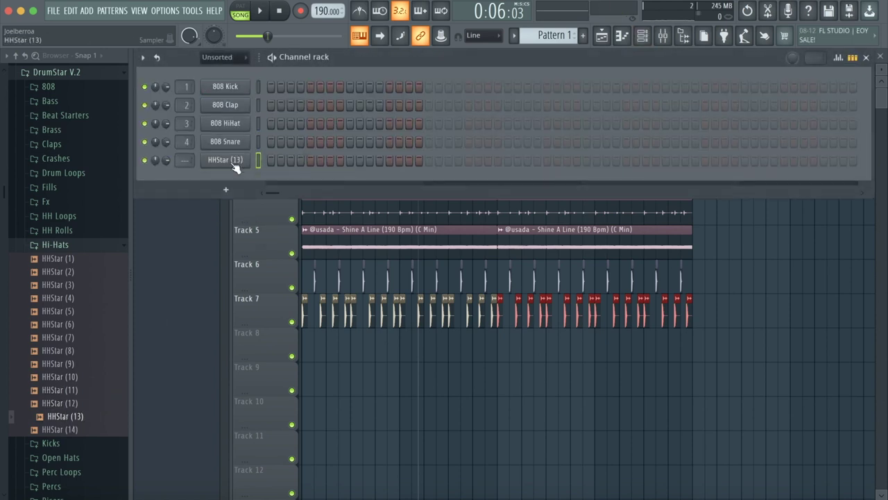
# Extend Pattern 1 with a step near the end of the HHStar (13) row and fill that channel every 2 steps
pyautogui.rightClick(229, 161)
pyautogui.click(222, 166)
pyautogui.click(842, 161)
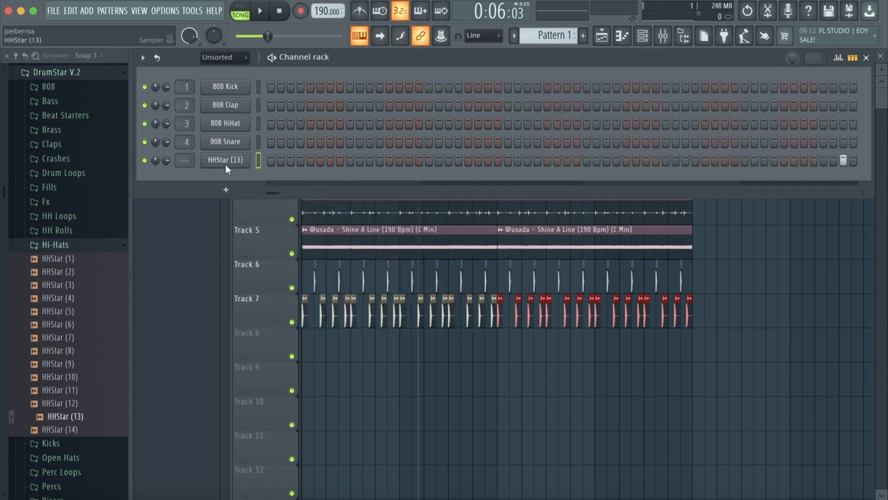
pyautogui.rightClick(225, 165)
pyautogui.click(417, 201)
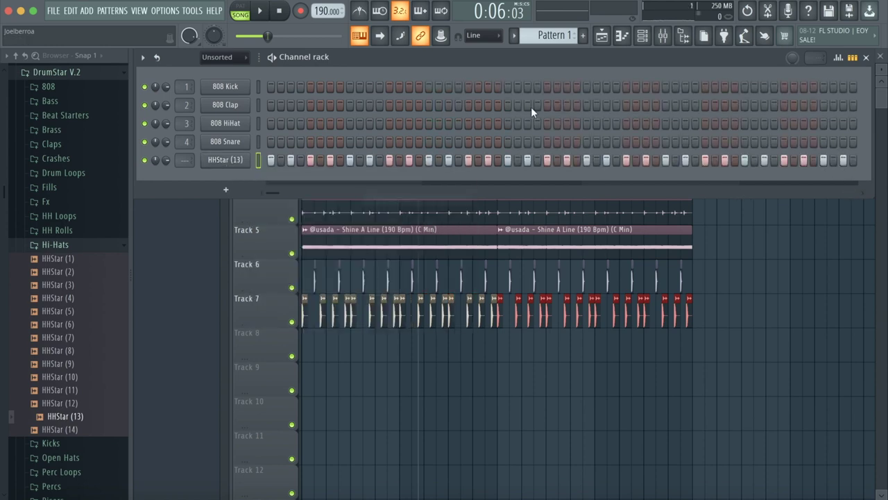
# Place four consecutive Pattern 1 clips on Track 8 from bar 1 up to bar 17 and play them
pyautogui.click(599, 39)
pyautogui.click(153, 80)
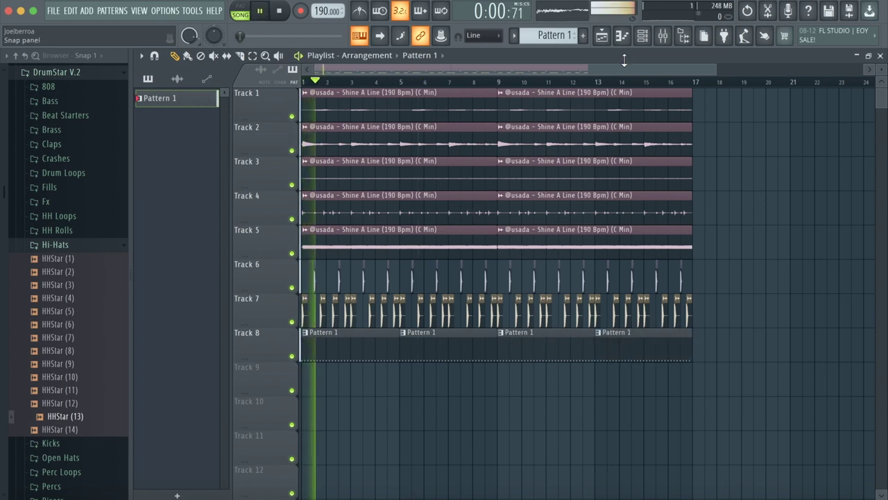
# Try filling the HHStar (13) channel every 8 steps and every 4 steps during playback
pyautogui.click(643, 35)
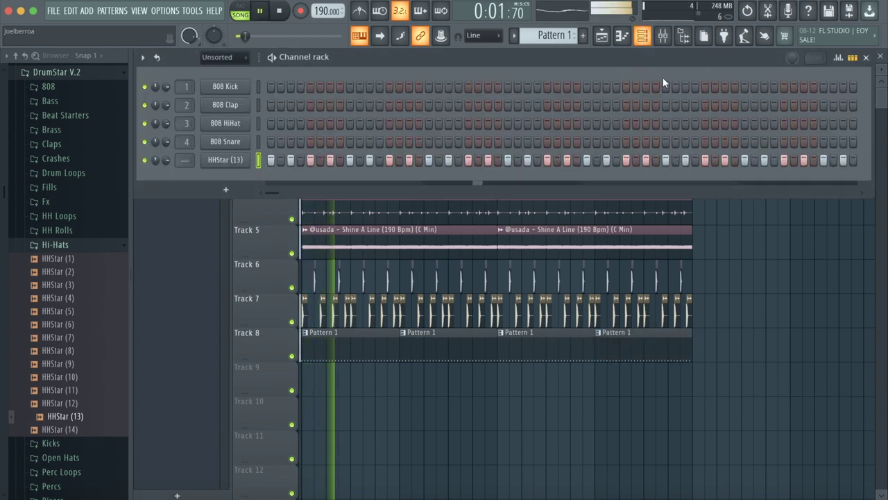
pyautogui.click(603, 35)
pyautogui.rightClick(225, 159)
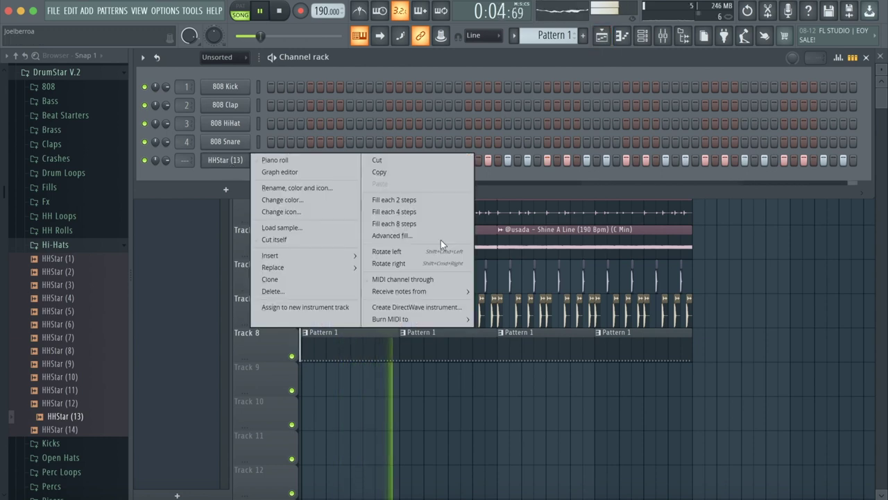
pyautogui.click(429, 223)
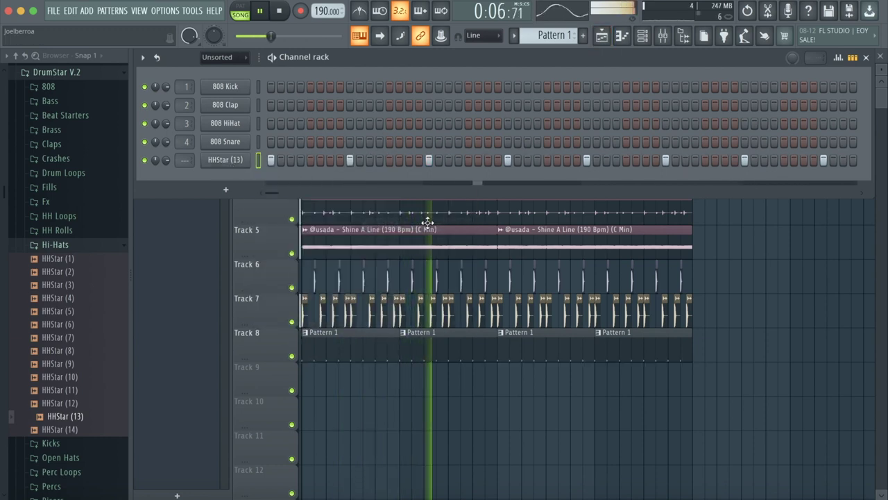
pyautogui.rightClick(238, 161)
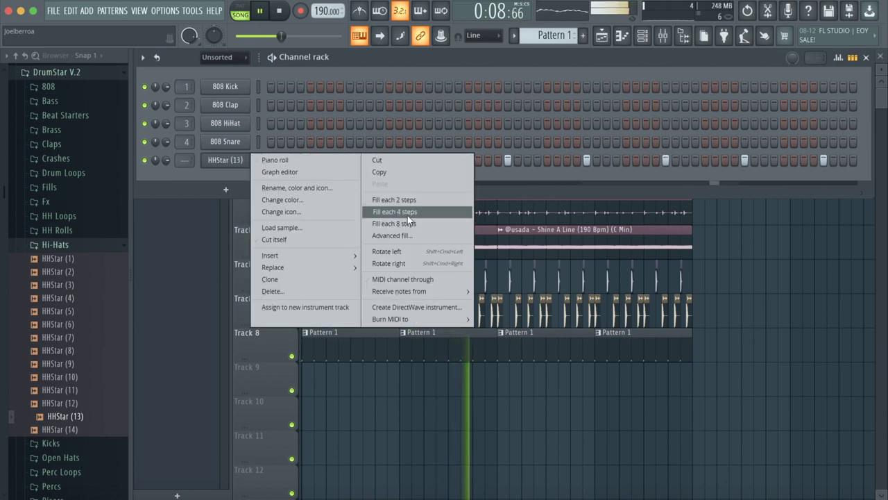
pyautogui.click(408, 215)
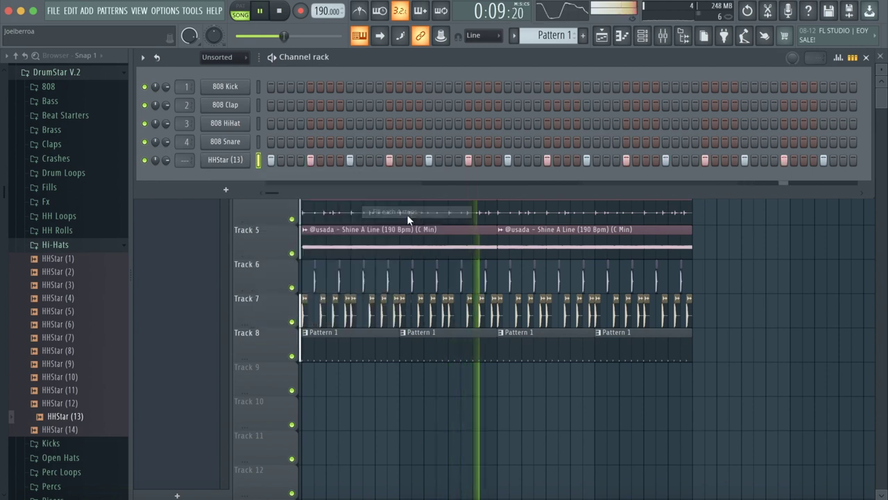
# Route HHStar (13) to mixer track 2 and add a Frequency Splitter with its high main output at -5.2 dB
pyautogui.click(229, 160)
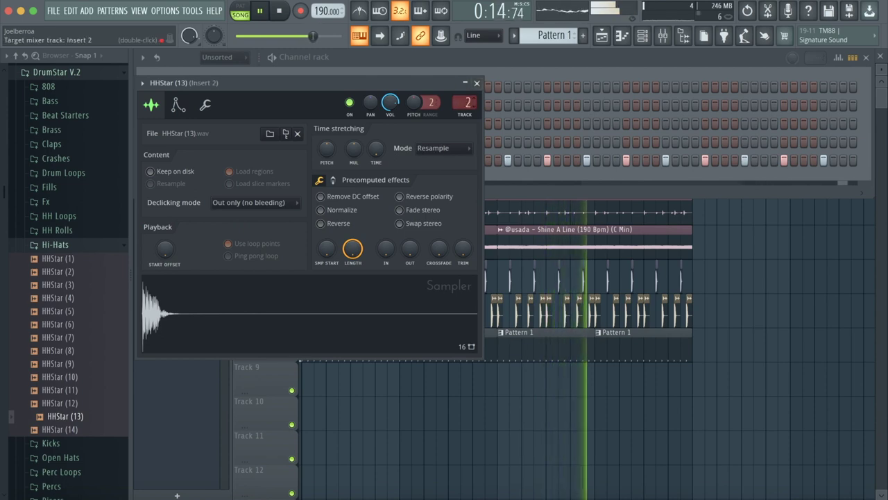
pyautogui.click(721, 38)
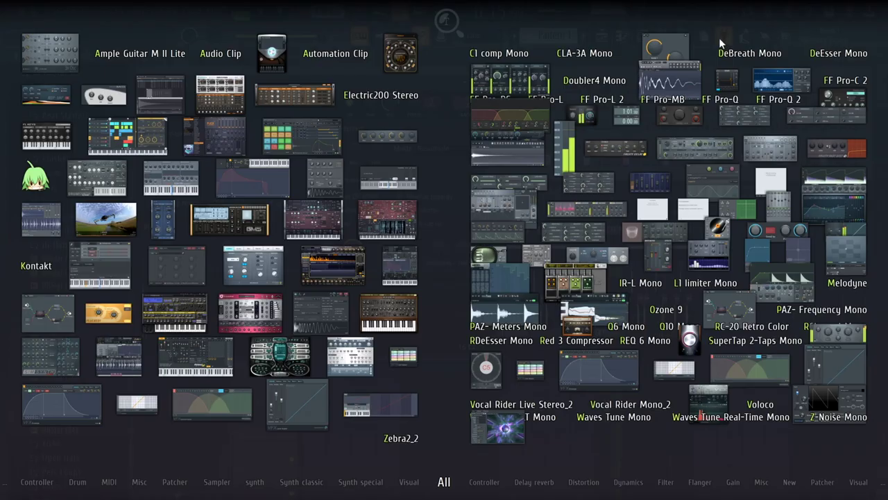
pyautogui.click(528, 116)
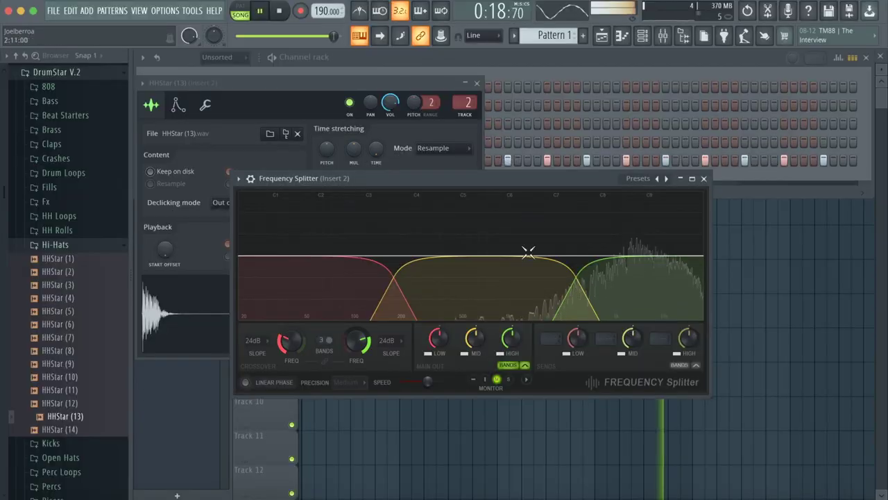
pyautogui.moveTo(510, 338); pyautogui.dragTo(510, 347)
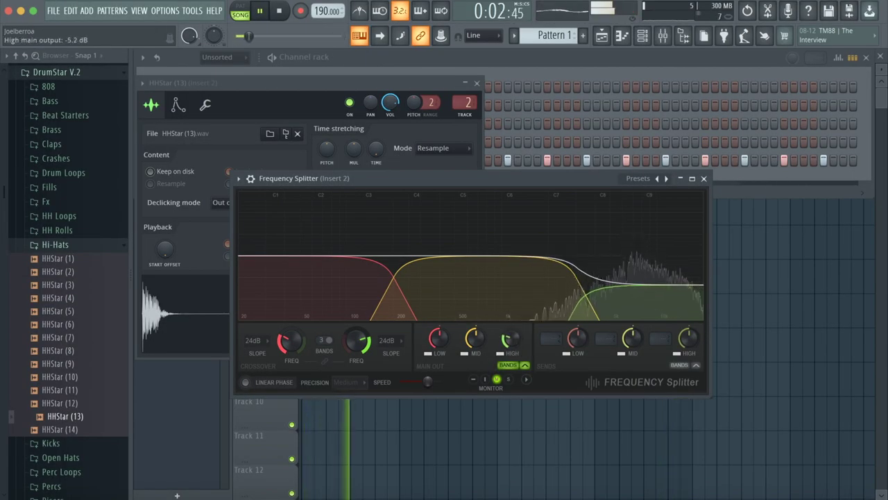
pyautogui.click(477, 81)
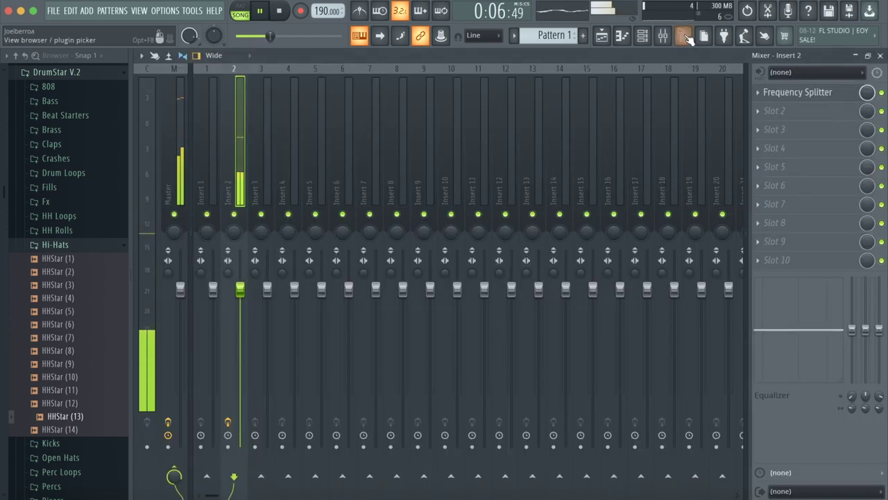
# Fill the HHStar (13) channel every 8 steps
pyautogui.click(644, 36)
pyautogui.rightClick(227, 164)
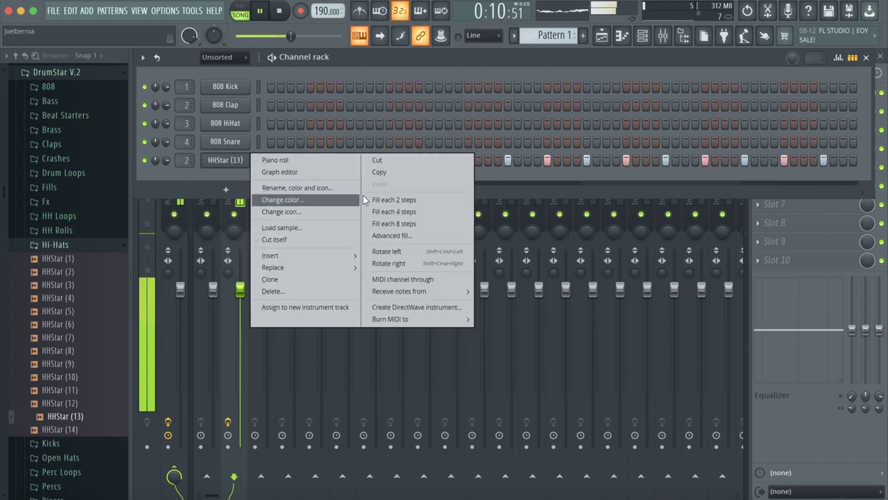
pyautogui.click(417, 223)
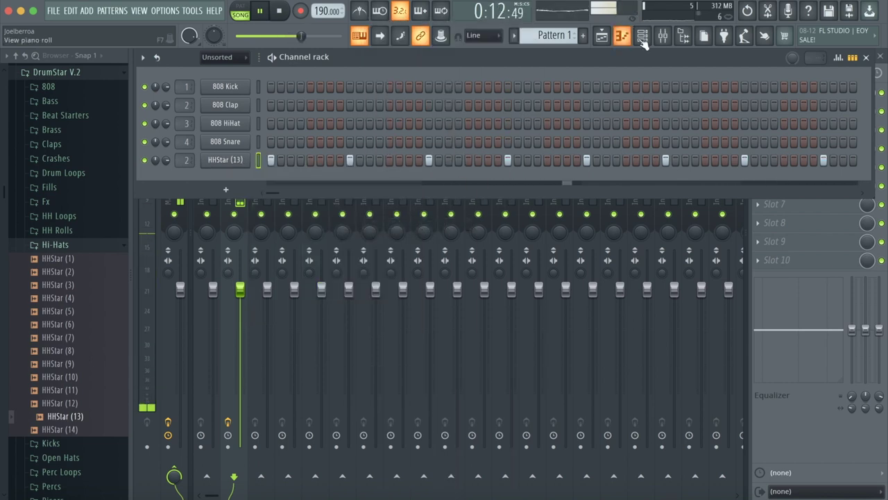
# Select all the HHStar (13) notes in the piano roll and lengthen them together
pyautogui.click(623, 36)
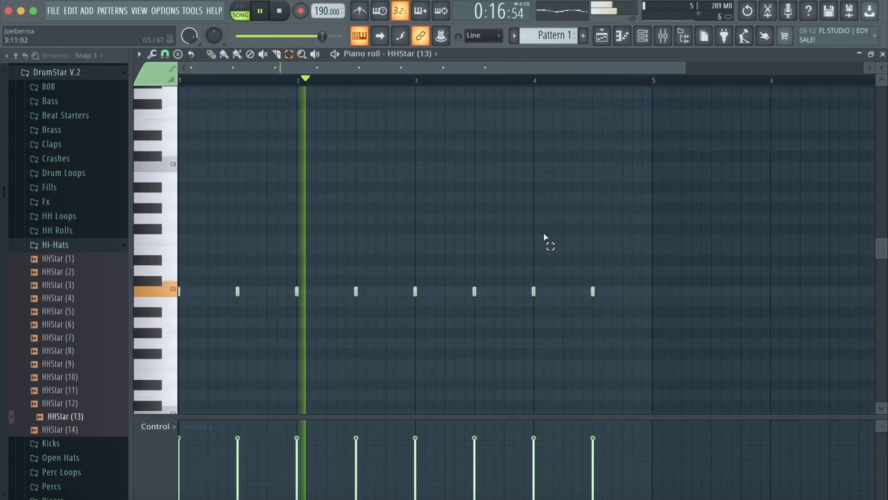
pyautogui.moveTo(631, 294); pyautogui.dragTo(173, 264)
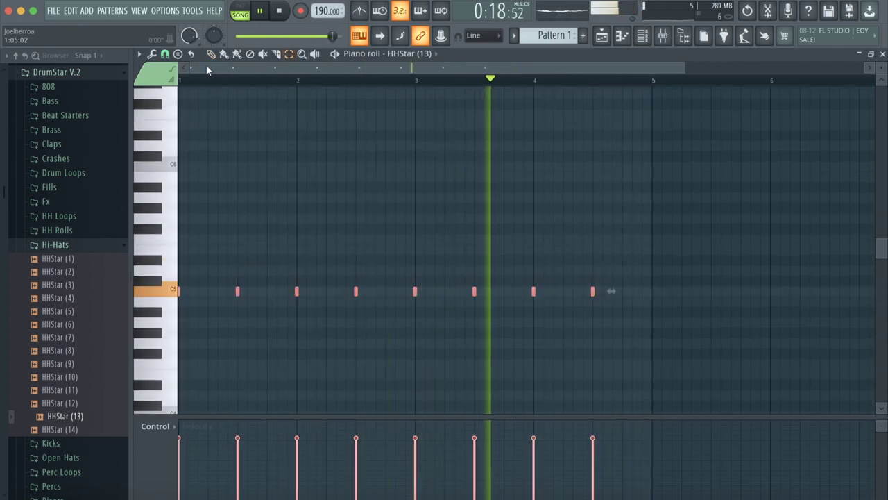
pyautogui.click(212, 53)
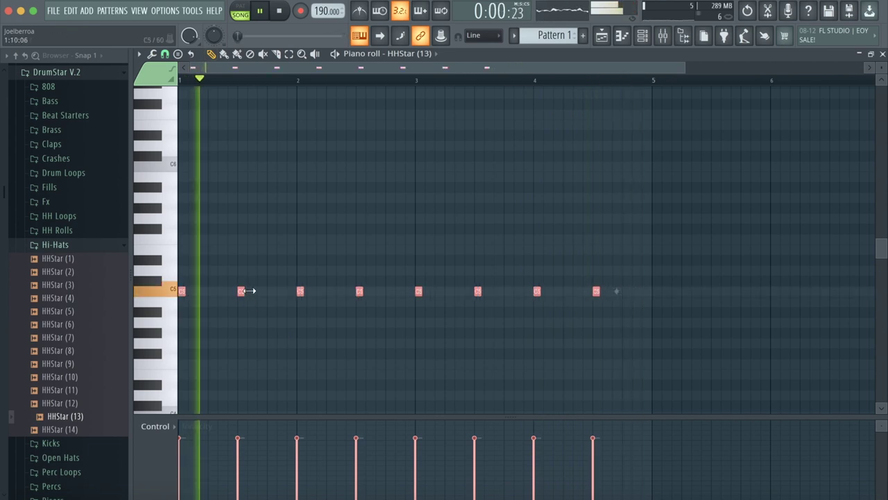
pyautogui.moveTo(686, 68); pyautogui.dragTo(404, 60)
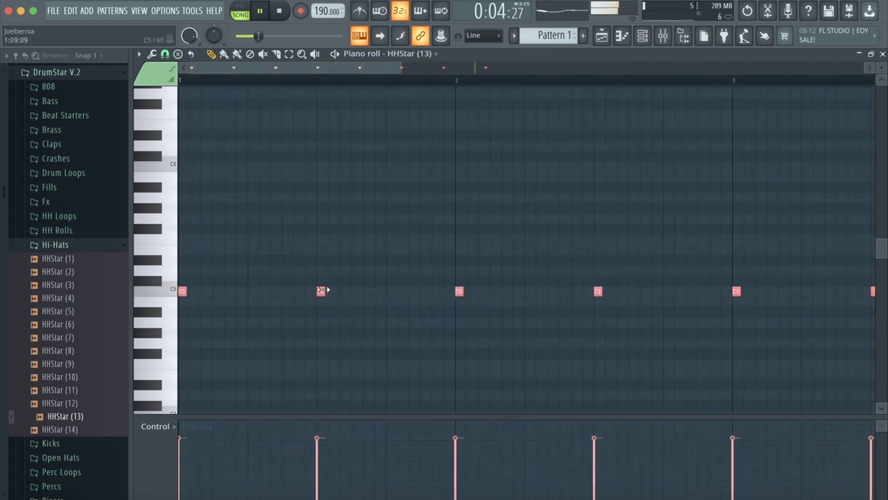
# Rework the C5 hi-hat rhythm with notes at 1:05, 1:07, 1:13, 2:03:04 and 2:05, removing the one at 2:01
pyautogui.click(389, 293)
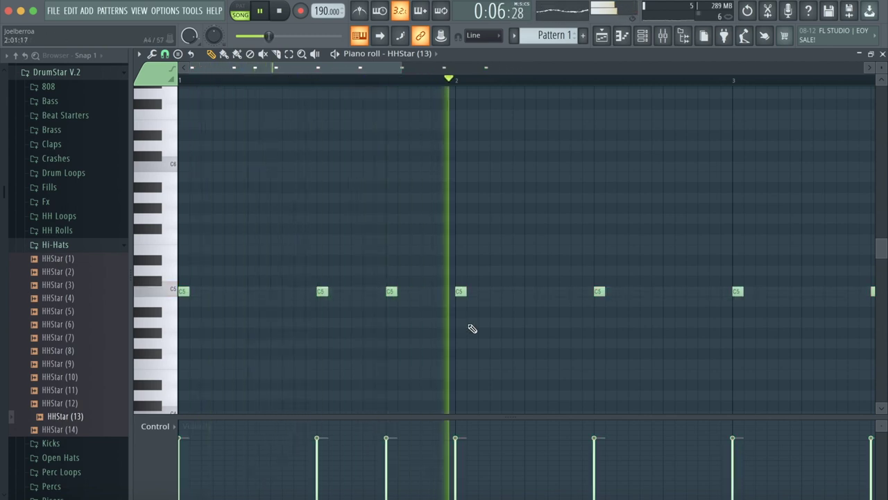
pyautogui.moveTo(403, 70)
pyautogui.mouseDown()
pyautogui.moveTo(366, 68)
pyautogui.moveTo(408, 67)
pyautogui.mouseUp()
pyautogui.rightClick(384, 291)
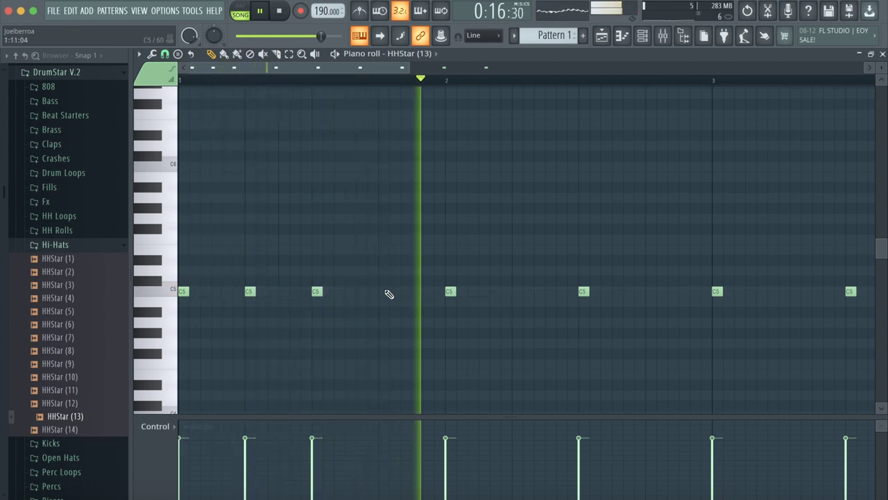
pyautogui.rightClick(248, 290)
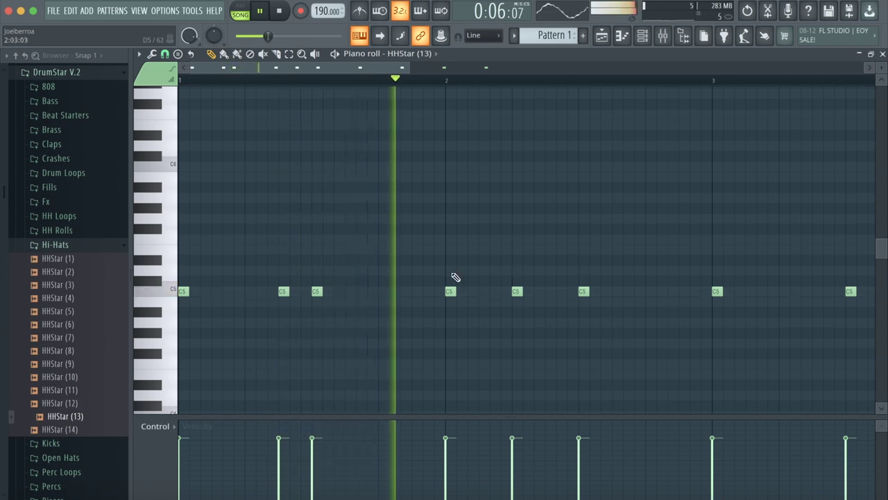
pyautogui.click(251, 295)
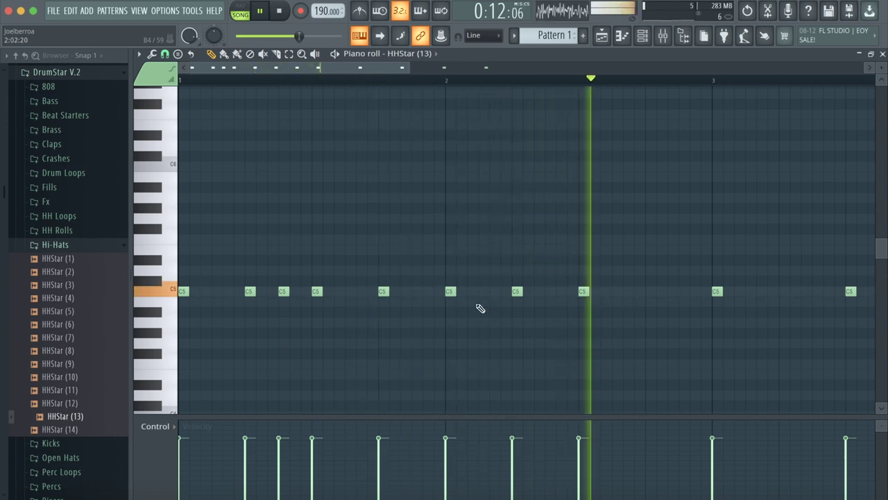
pyautogui.rightClick(451, 292)
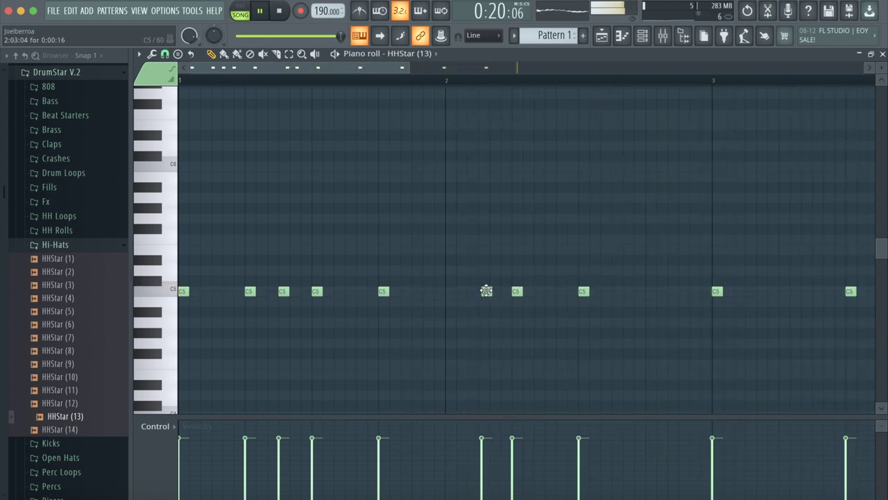
# Move the off-grid C5 hi-hat note in bar 2 to 2:03 and remove the notes at 1:05 and 1:07
pyautogui.moveTo(487, 290); pyautogui.dragTo(483, 291)
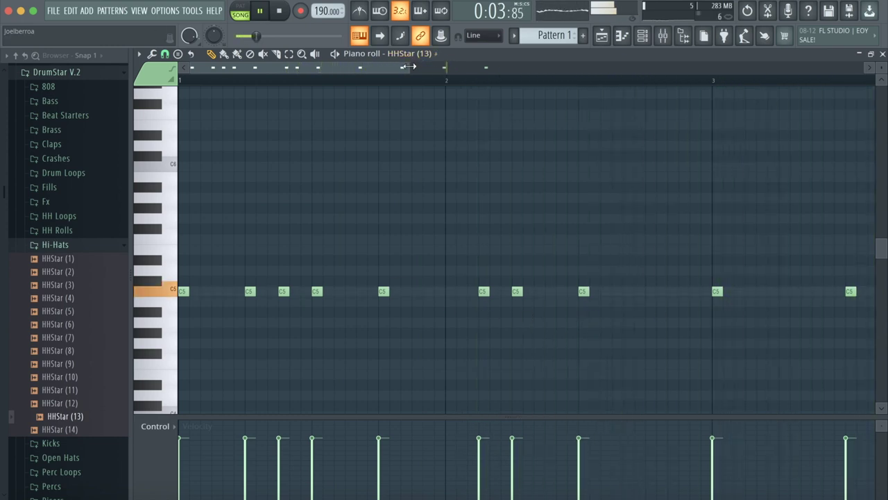
pyautogui.moveTo(409, 67); pyautogui.dragTo(450, 66)
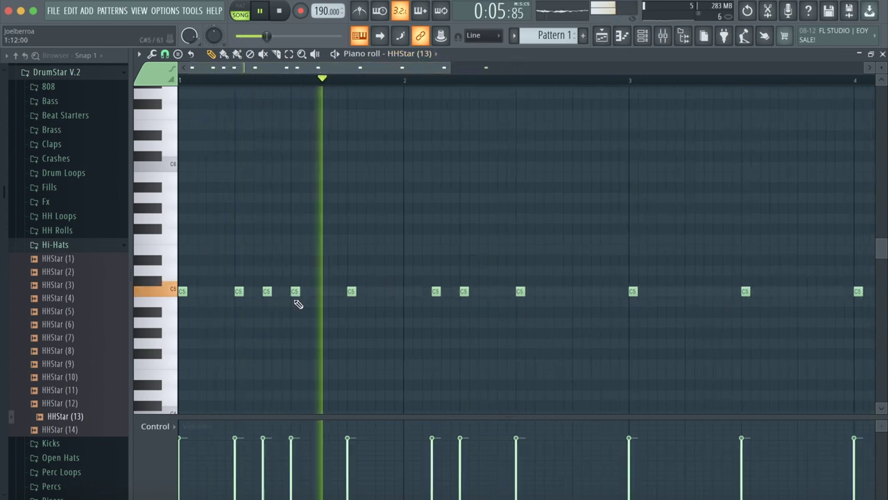
pyautogui.rightClick(267, 291)
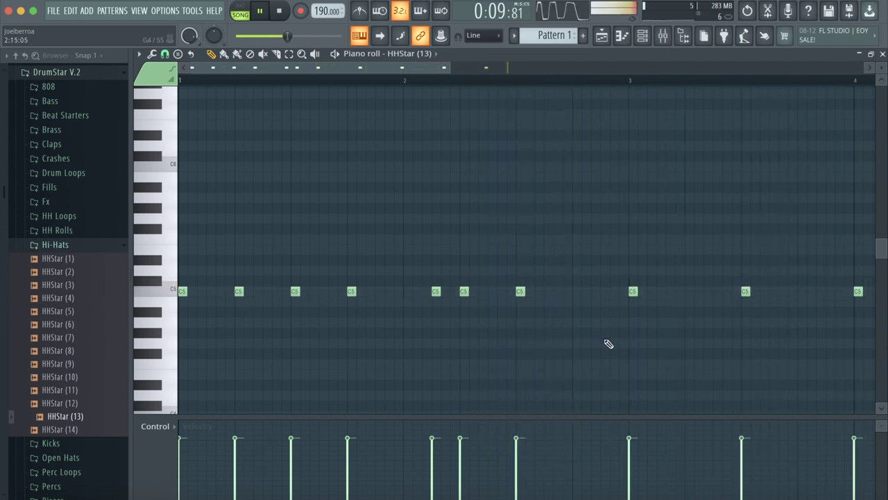
pyautogui.rightClick(239, 290)
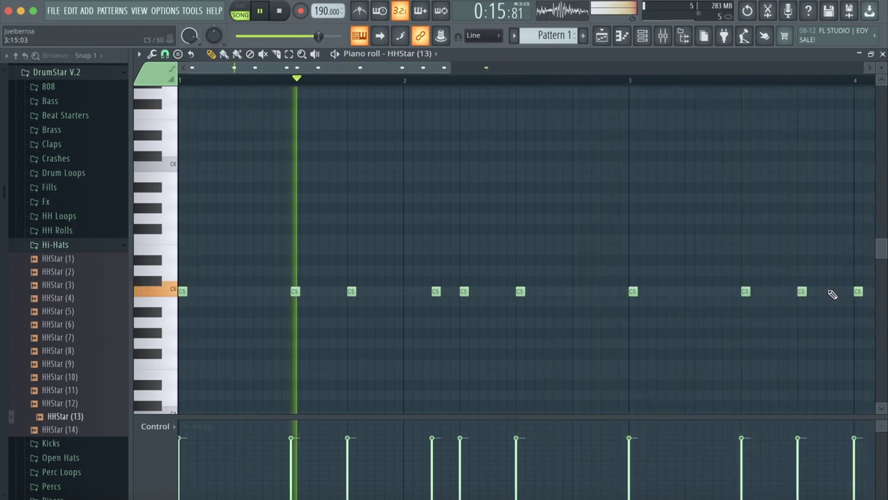
# Put the C5 hi-hat notes back at 1:05 and 1:07 and add notes at 2:13, 3:13 and 4:05
pyautogui.click(237, 292)
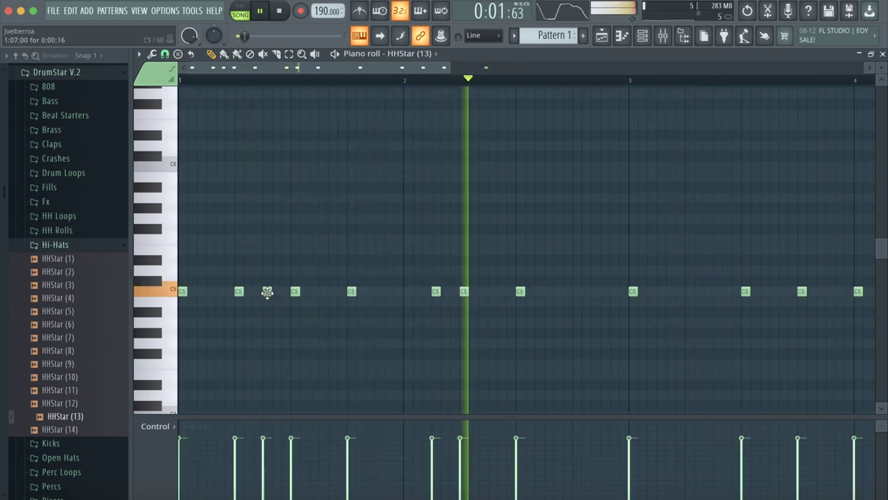
pyautogui.moveTo(450, 67); pyautogui.dragTo(515, 67)
pyautogui.click(766, 292)
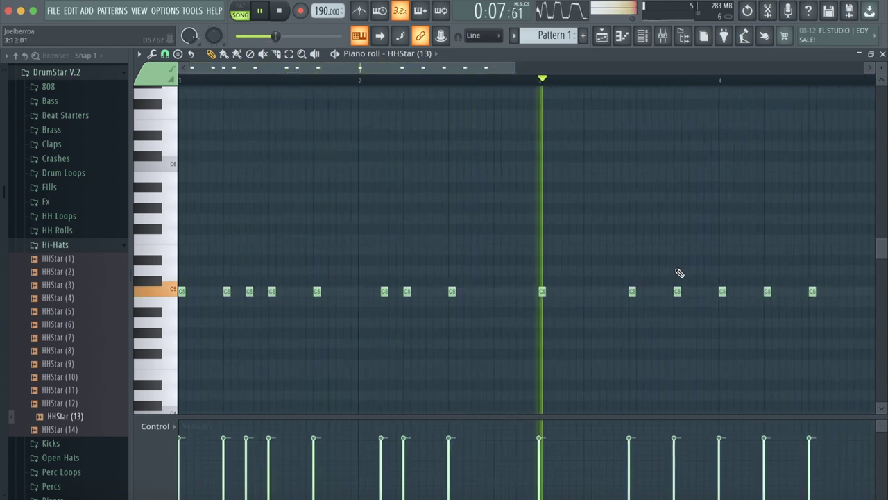
pyautogui.click(494, 292)
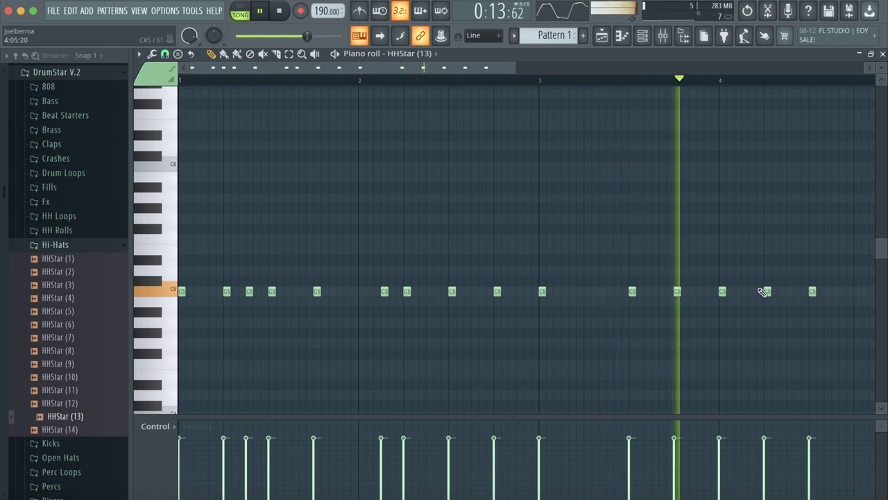
# Try five-note C5 hi-hat rolls at 3:01 and 3:05 with notes one-third of a step apart
pyautogui.scroll(2, 415, 69)
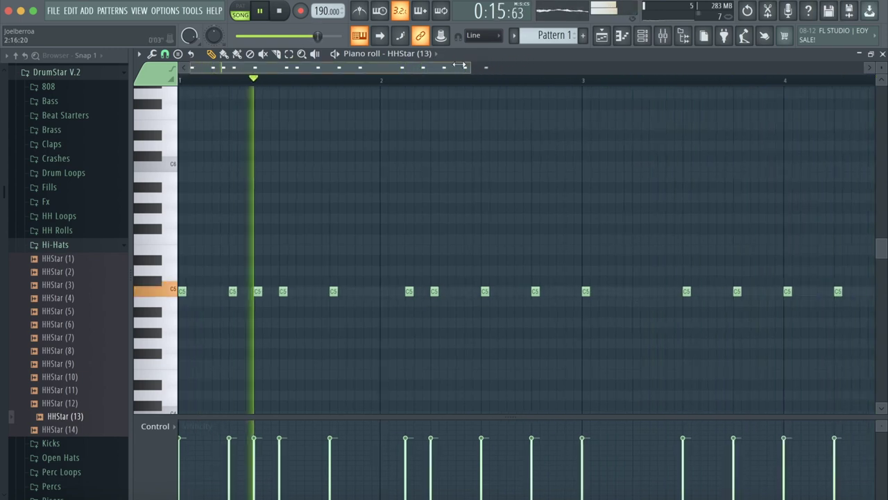
pyautogui.moveTo(414, 70); pyautogui.dragTo(476, 68)
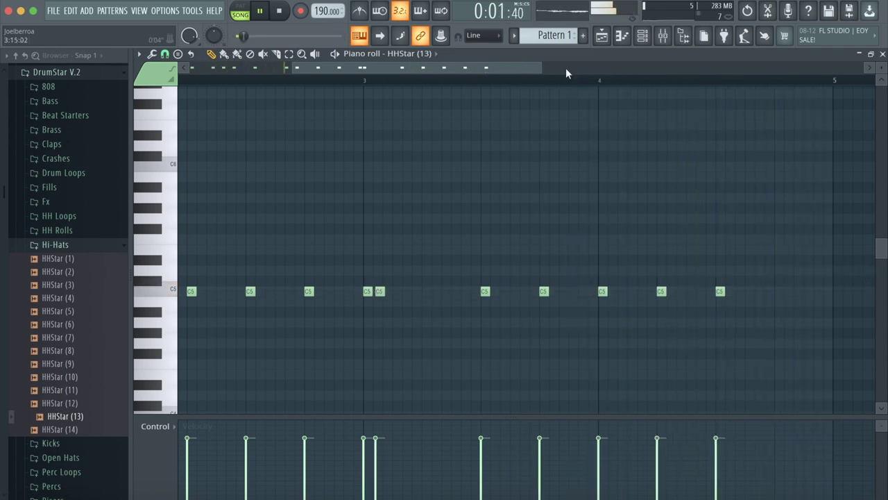
pyautogui.moveTo(542, 67); pyautogui.dragTo(444, 67)
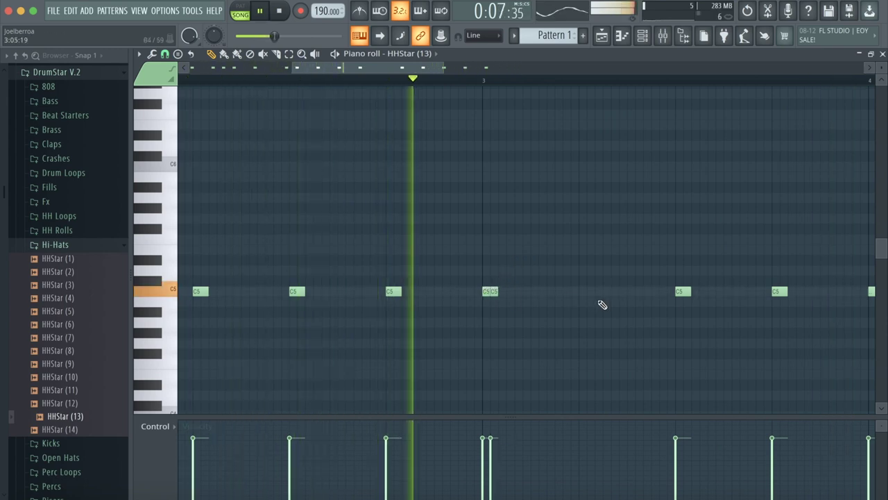
pyautogui.click(493, 292)
pyautogui.click(501, 291)
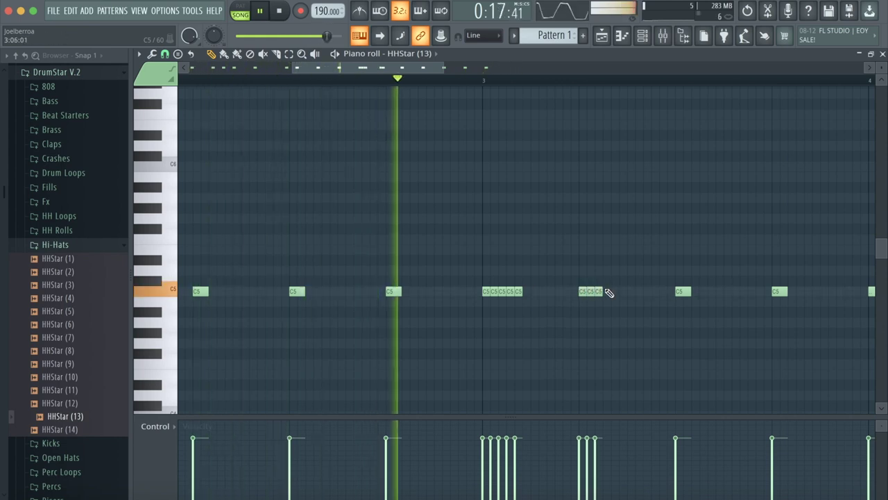
pyautogui.click(606, 291)
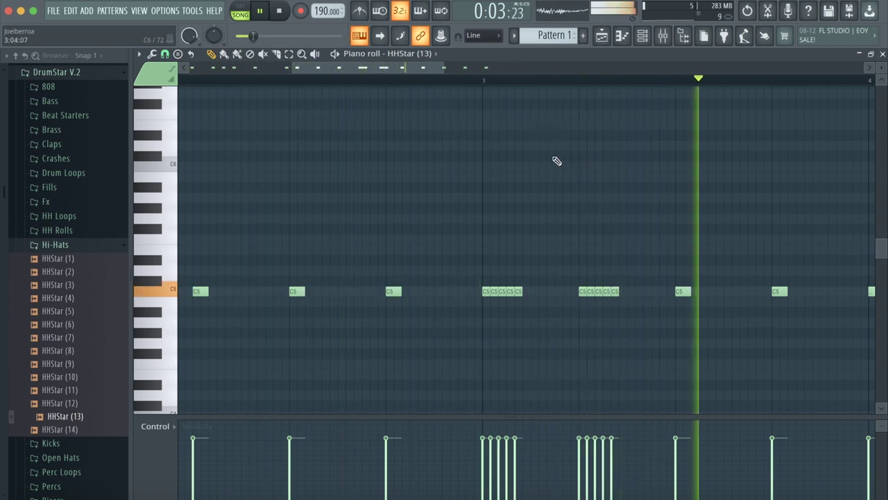
# Replace the bar 3 rolls with single C5 notes at 3:01, 3:03, 3:05 and 3:07, and add one at 4:13
pyautogui.moveTo(443, 66); pyautogui.dragTo(560, 66)
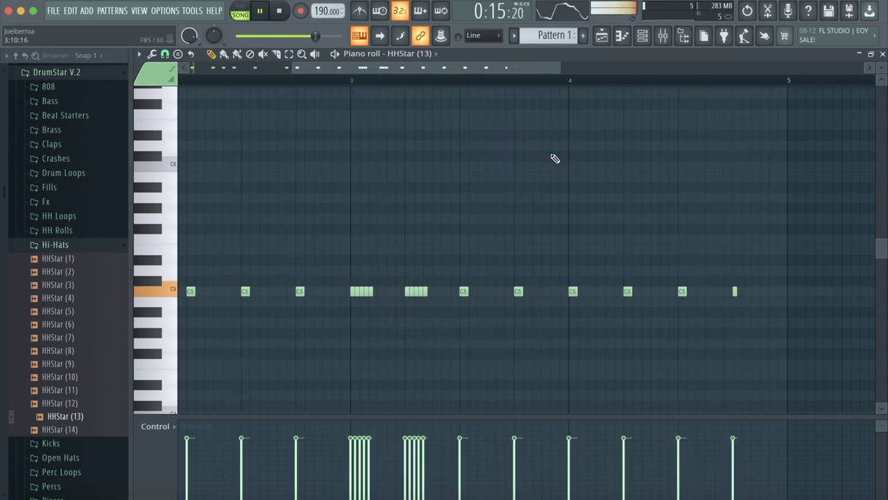
pyautogui.moveTo(560, 70); pyautogui.dragTo(459, 70)
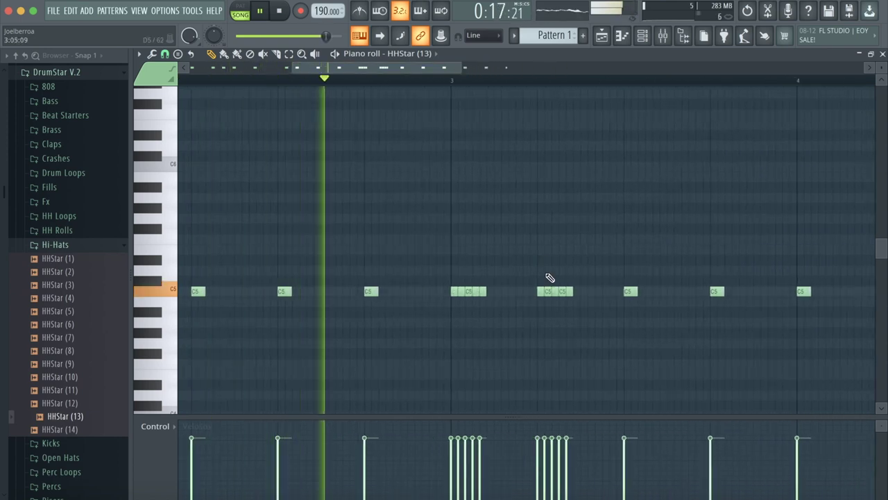
pyautogui.click(518, 292)
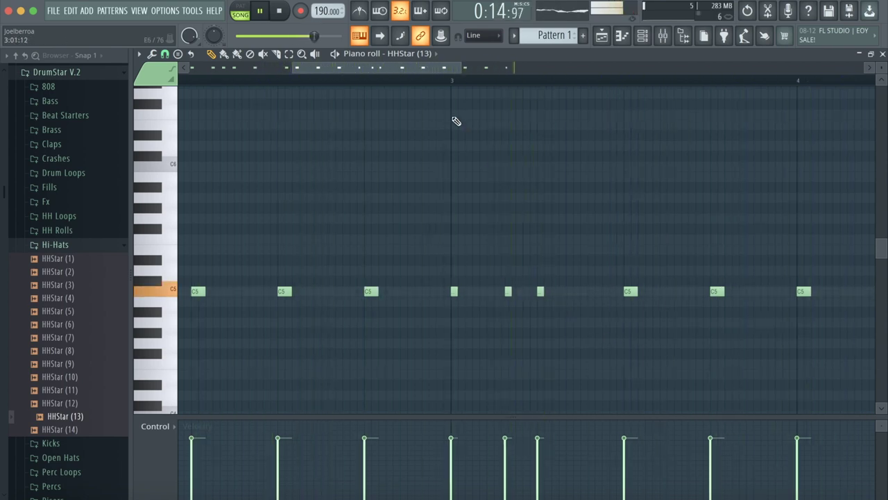
pyautogui.moveTo(458, 66); pyautogui.dragTo(388, 66)
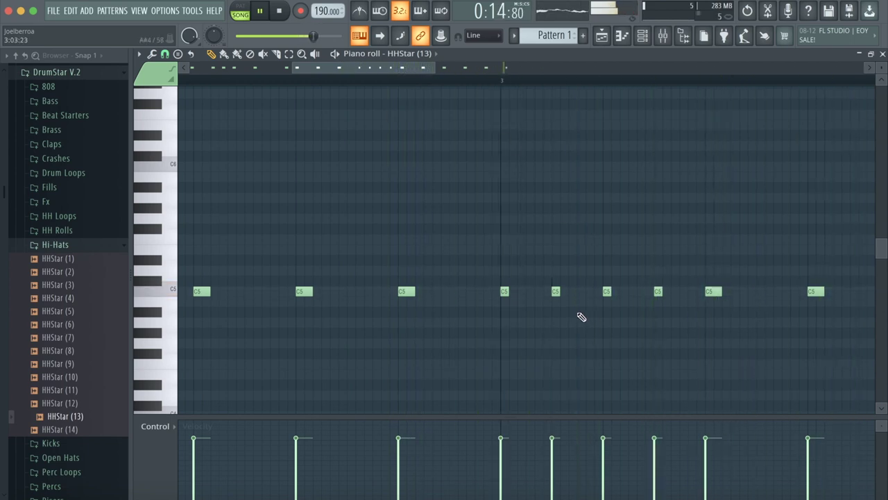
pyautogui.moveTo(436, 66); pyautogui.dragTo(583, 66)
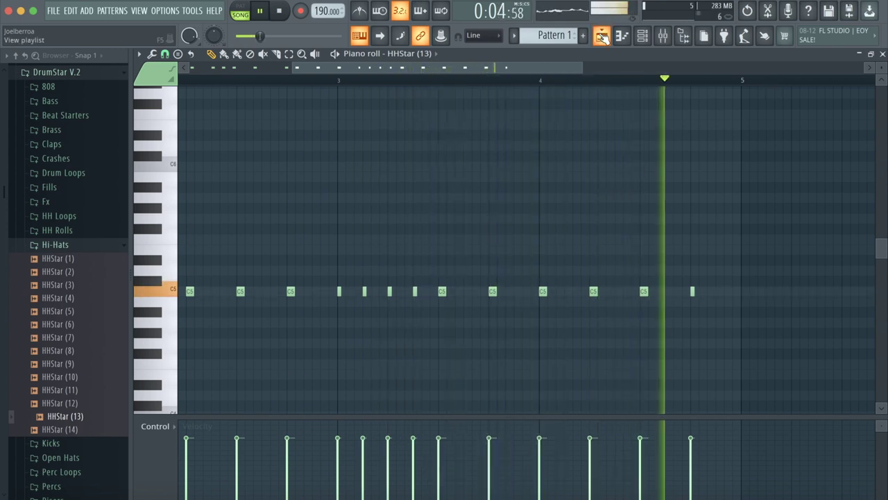
# Return to the playlist arrangement and open the b3sylck10 sample folder in Downloads
pyautogui.press('F5')
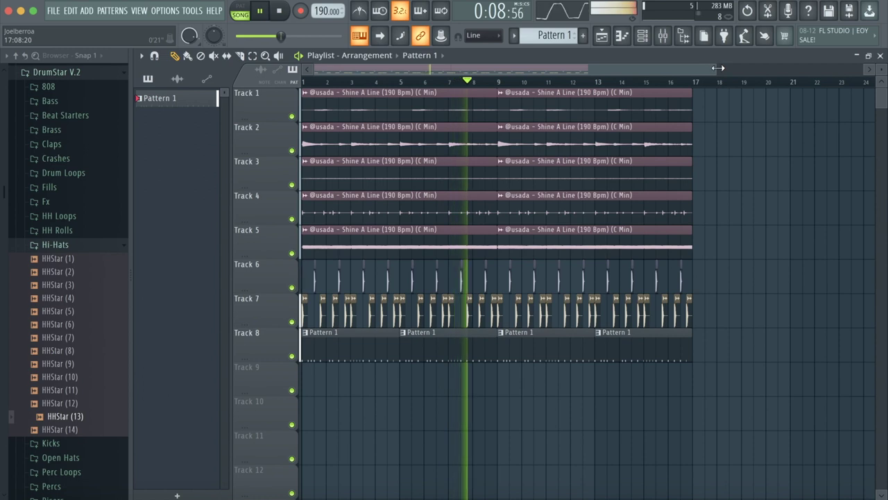
pyautogui.moveTo(719, 68); pyautogui.dragTo(630, 67)
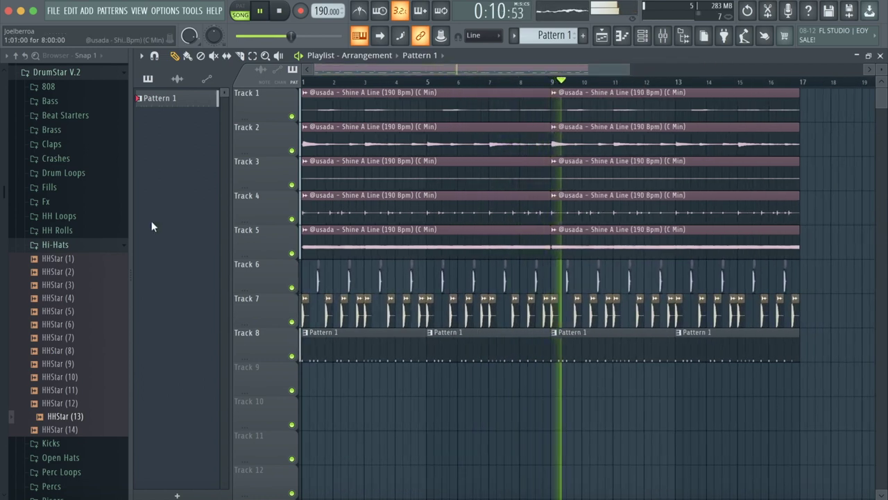
pyautogui.click(69, 244)
pyautogui.scroll(-5, 69, 244)
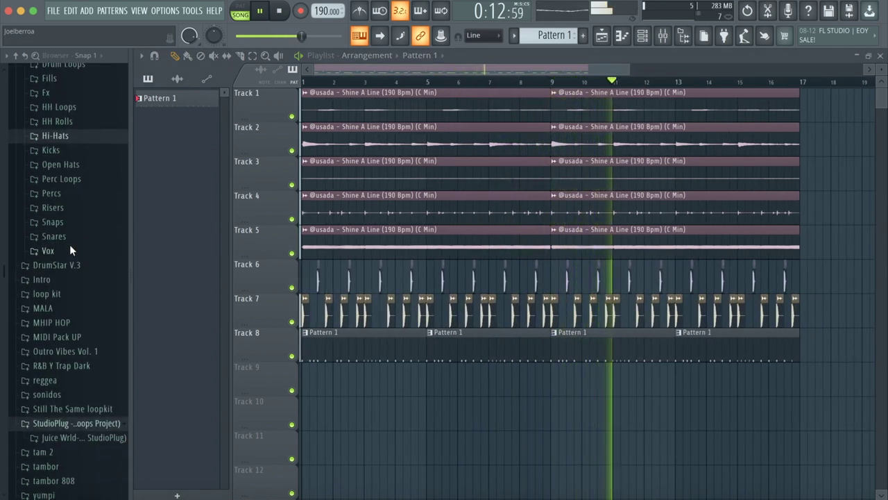
pyautogui.scroll(5, 69, 245)
pyautogui.scroll(3, 77, 161)
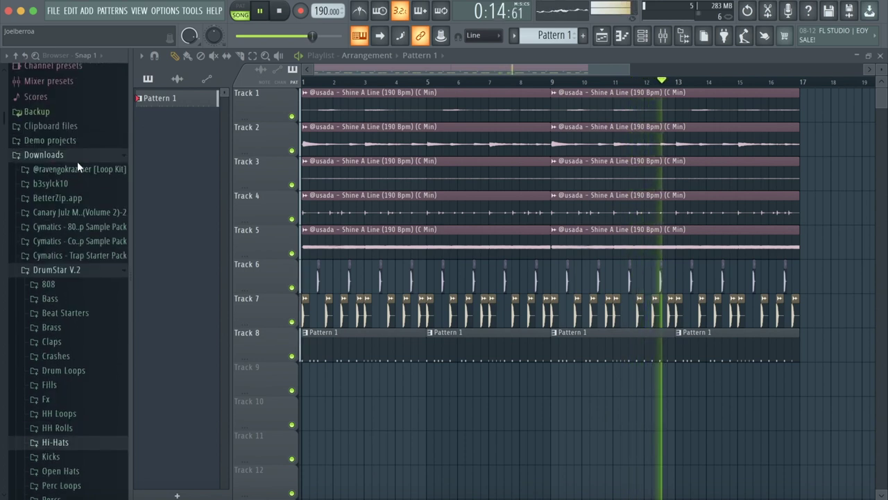
pyautogui.click(60, 185)
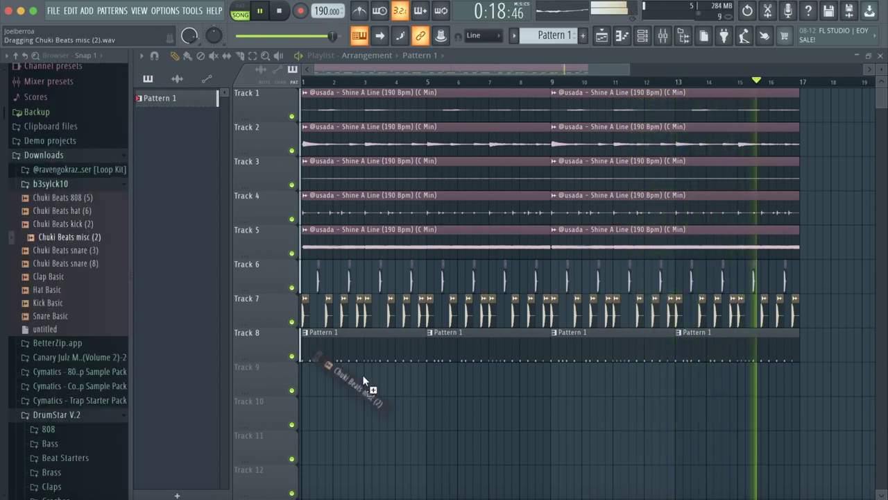
# Place the Chuki Beats misc (2) sample on Track 9 at 1:07 and trim it to a short hit
pyautogui.moveTo(364, 381); pyautogui.dragTo(628, 68)
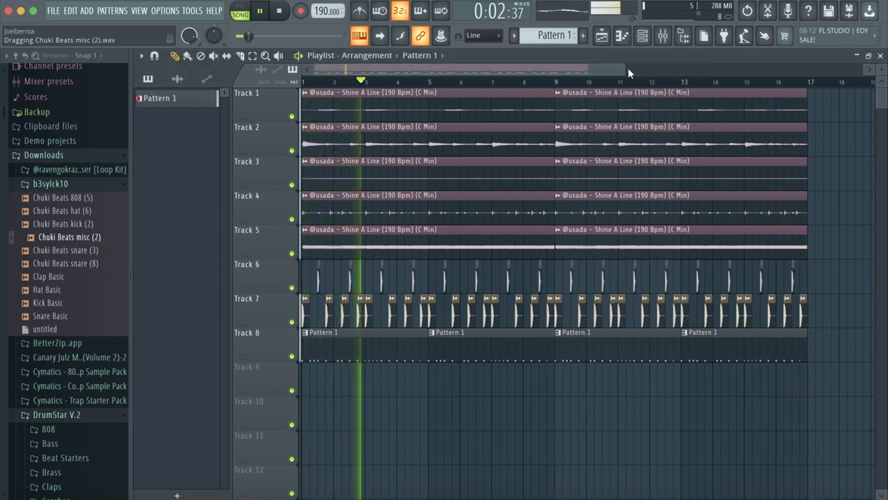
pyautogui.moveTo(333, 376); pyautogui.dragTo(334, 376)
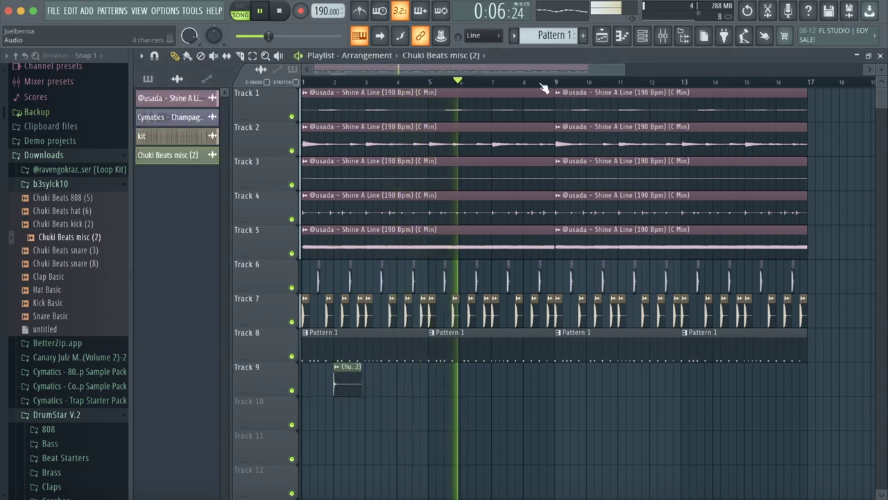
pyautogui.moveTo(588, 70); pyautogui.dragTo(375, 72)
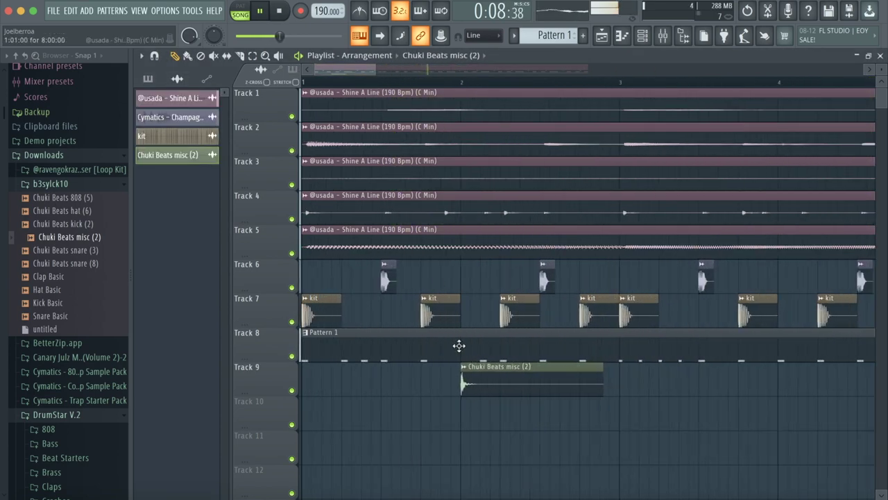
pyautogui.moveTo(494, 377); pyautogui.dragTo(395, 368)
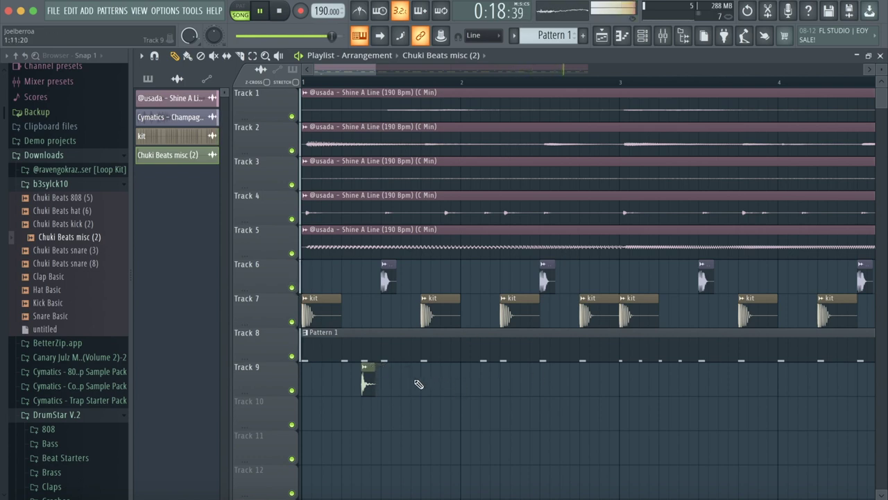
# Try a second Chuki Beats misc (2) hit on Track 9 at 1:11 and at 2:01, playing the song back
pyautogui.scroll(-3, 512, 403)
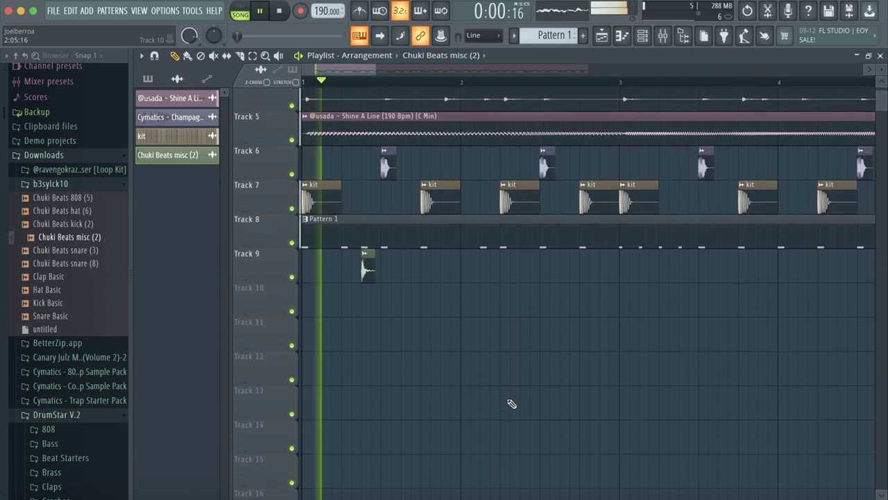
pyautogui.click(406, 267)
pyautogui.click(261, 11)
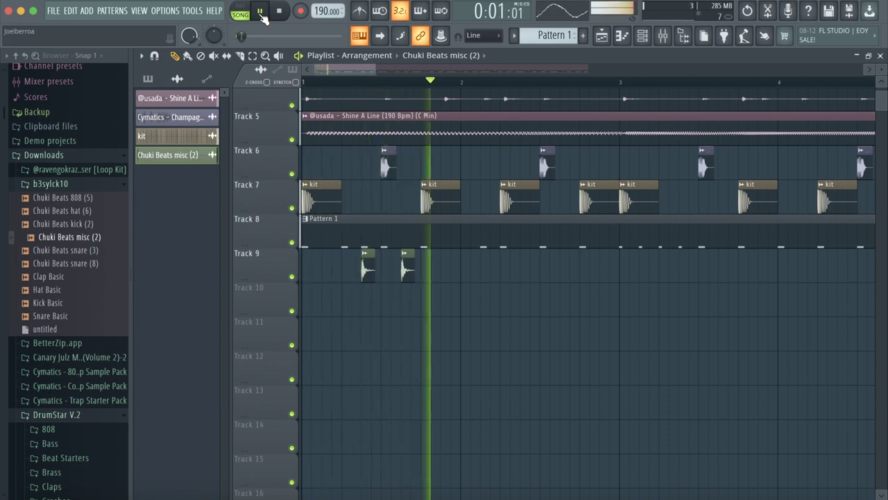
pyautogui.press('space')
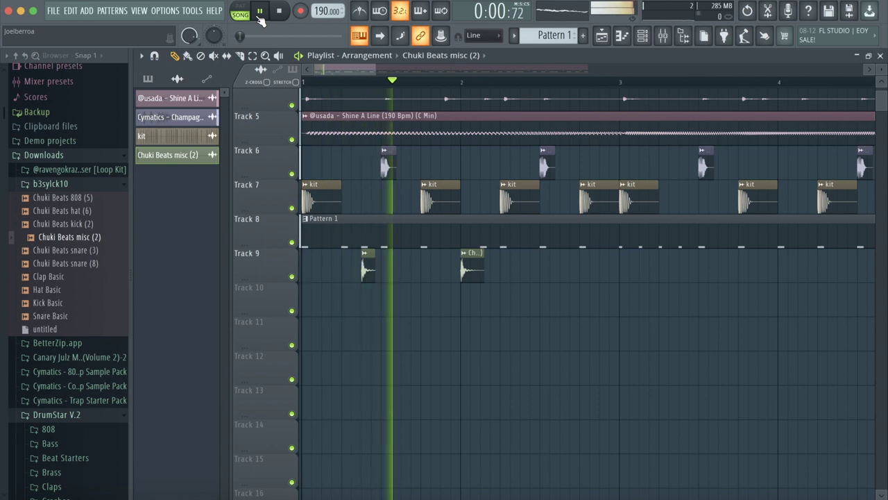
pyautogui.press('space')
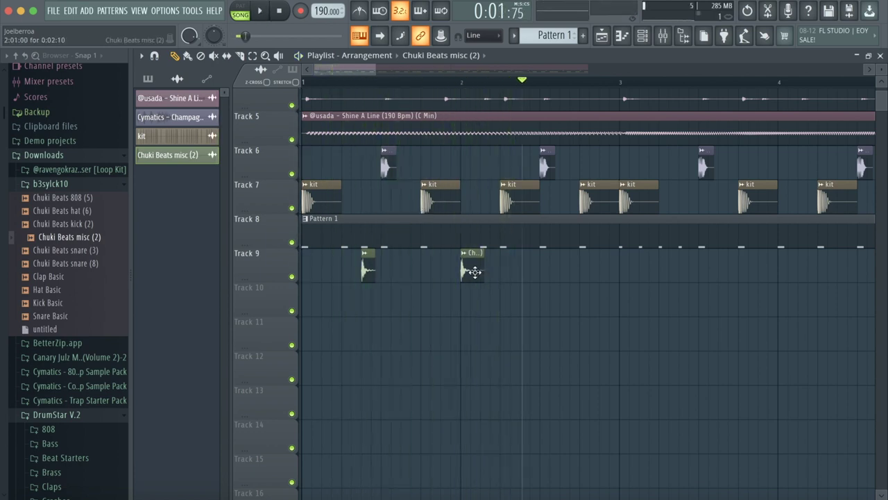
pyautogui.click(260, 11)
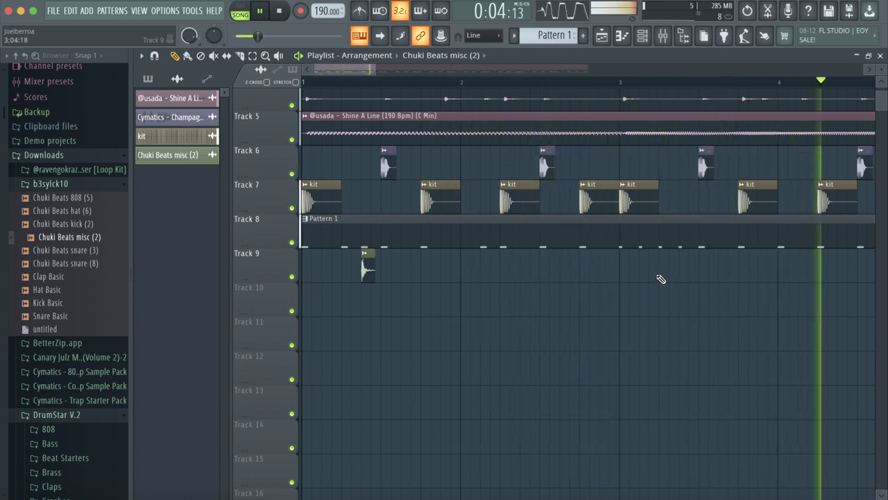
# Audition Chuki Beats misc (2) hits at 3:05 and 2:03 on Track 9, keeping only the one at 2:03
pyautogui.click(261, 11)
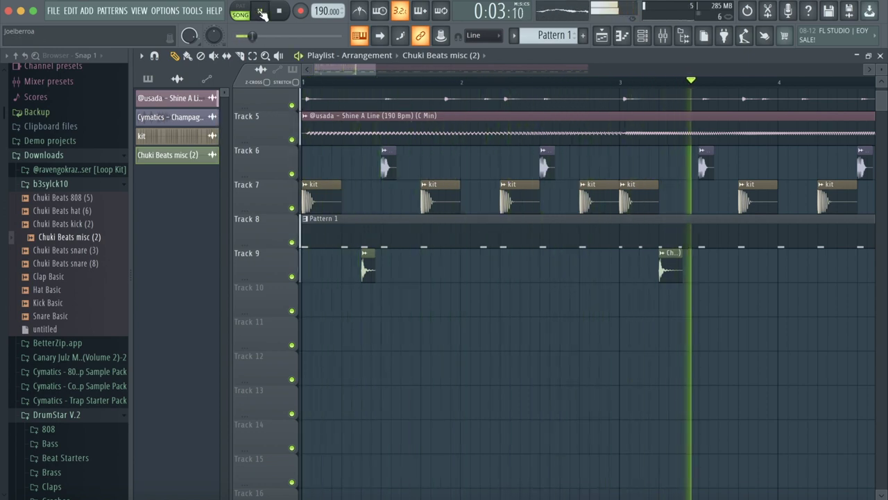
pyautogui.press('space')
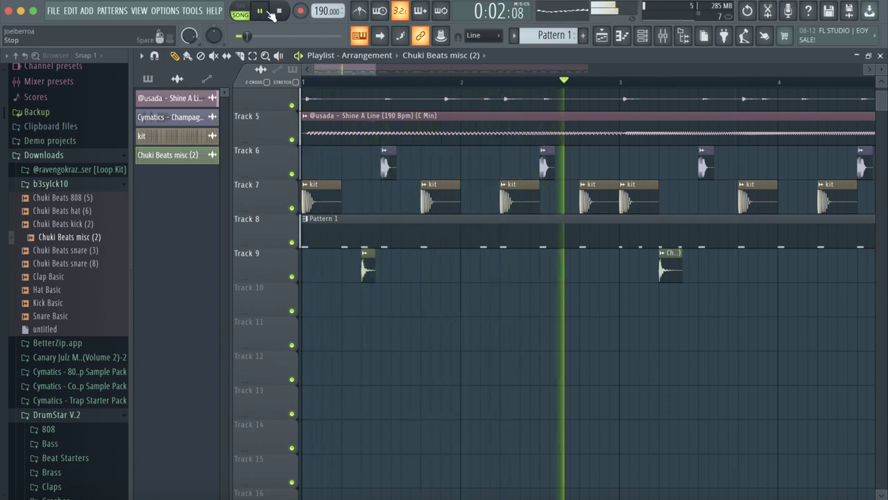
pyautogui.press('space')
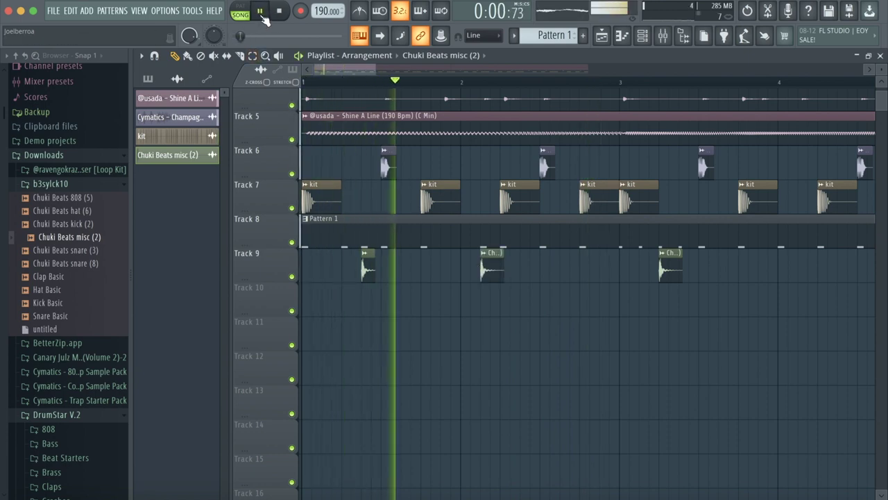
pyautogui.rightClick(672, 270)
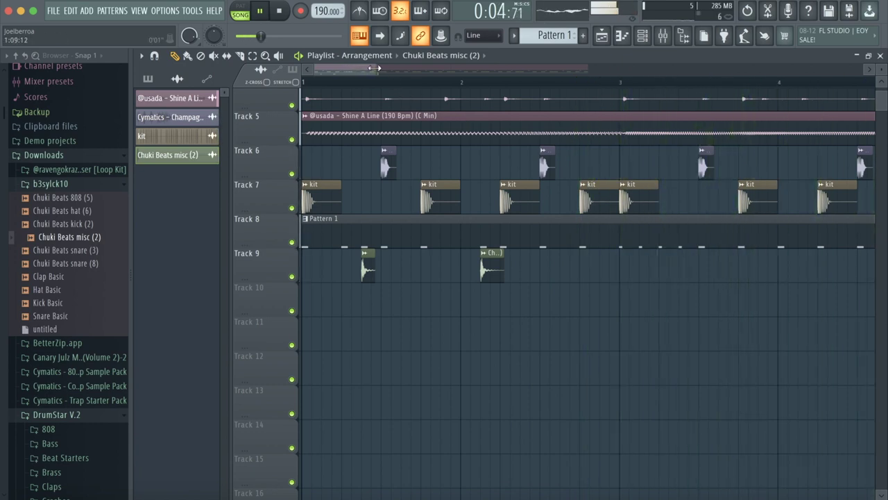
# Delete the Chuki Beats misc (2) hits at bars 4 and 5 on Track 9
pyautogui.scroll(-2, 392, 82)
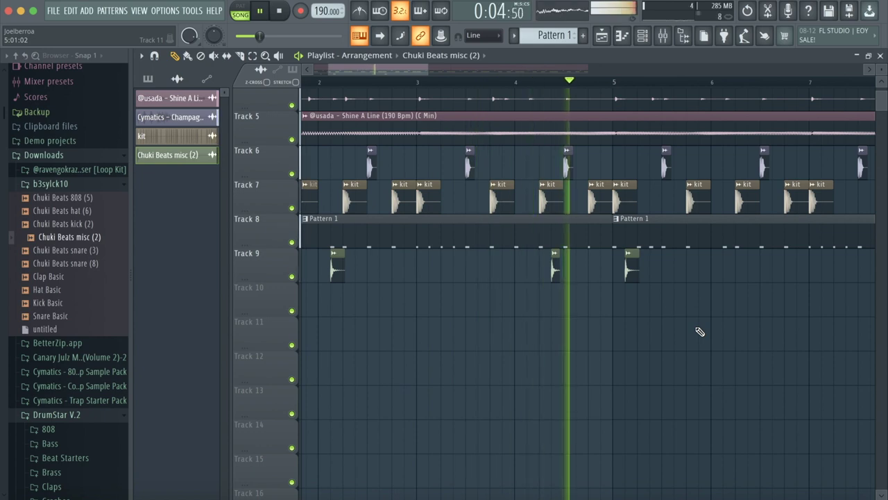
pyautogui.rightClick(555, 267)
pyautogui.rightClick(633, 267)
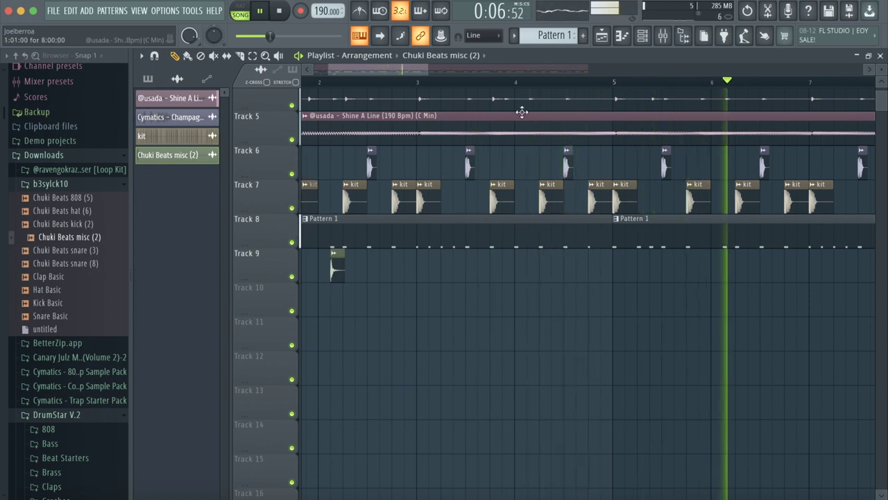
pyautogui.scroll(-2, 546, 83)
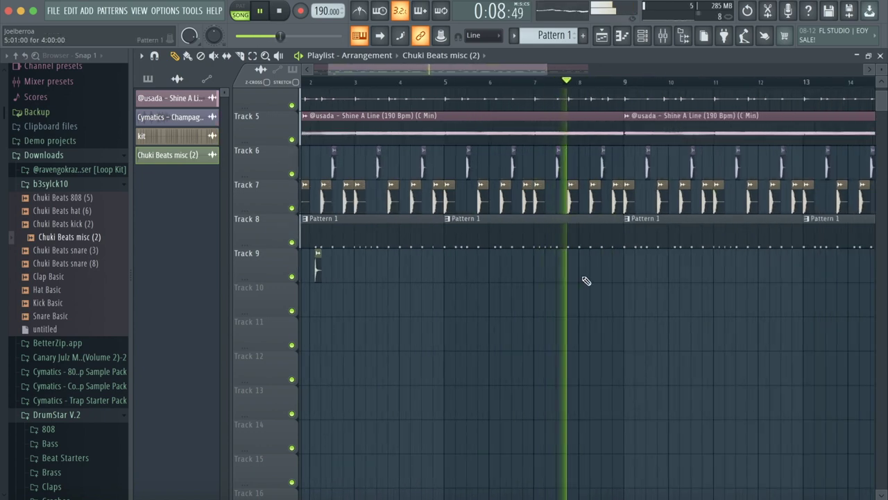
pyautogui.scroll(3, 587, 281)
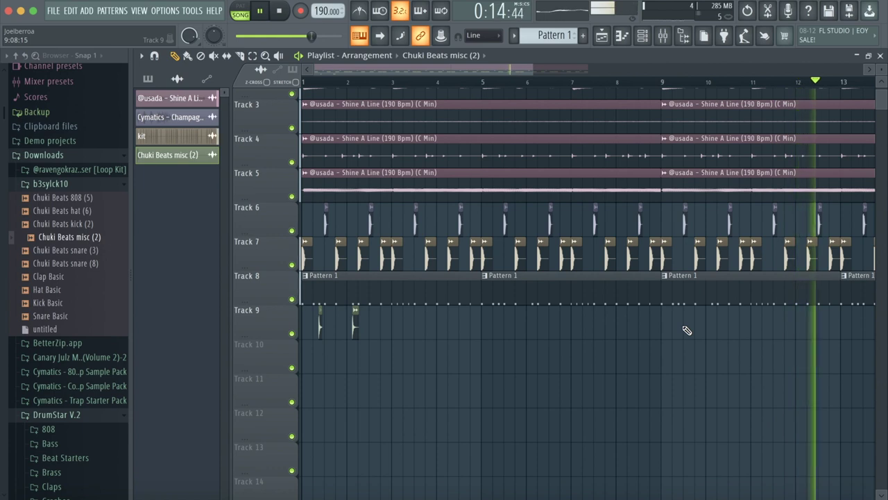
# Place two Chuki Beats misc (2) hits on Track 9, one in bar 9 and one at 10:03
pyautogui.moveTo(533, 66); pyautogui.dragTo(488, 66)
pyautogui.hscroll(1, 761, 347)
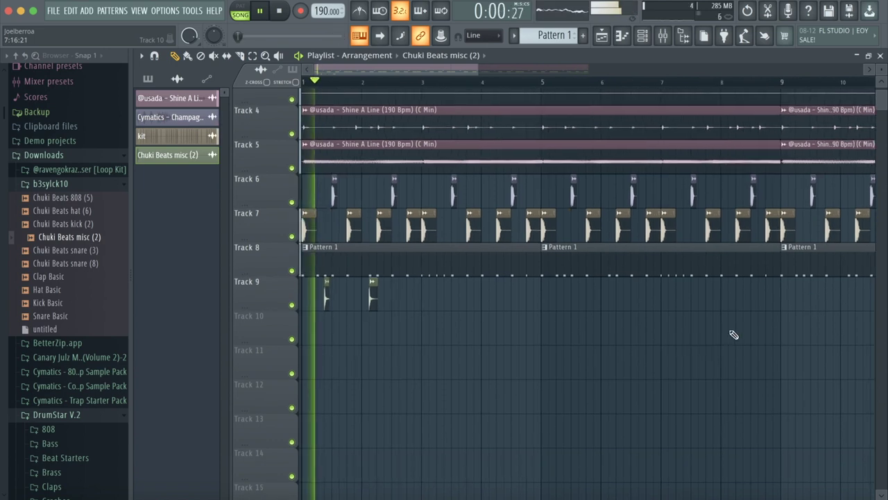
pyautogui.click(806, 304)
pyautogui.hscroll(2, 810, 309)
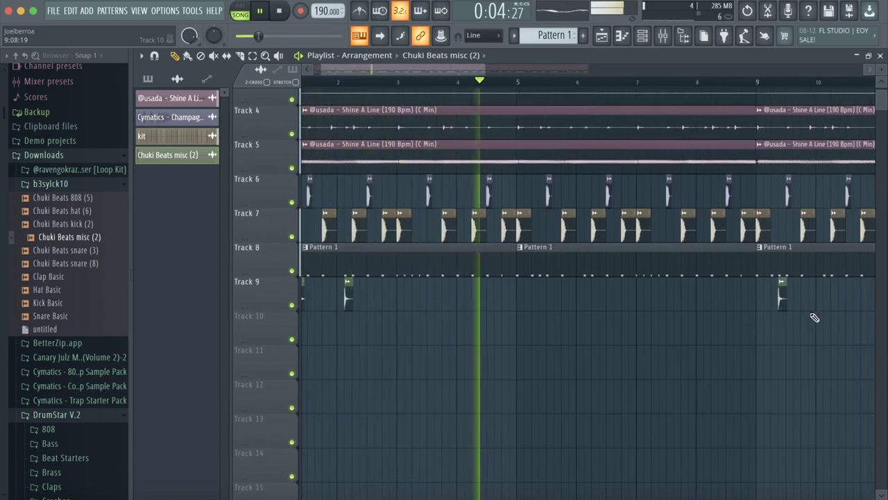
pyautogui.click(827, 299)
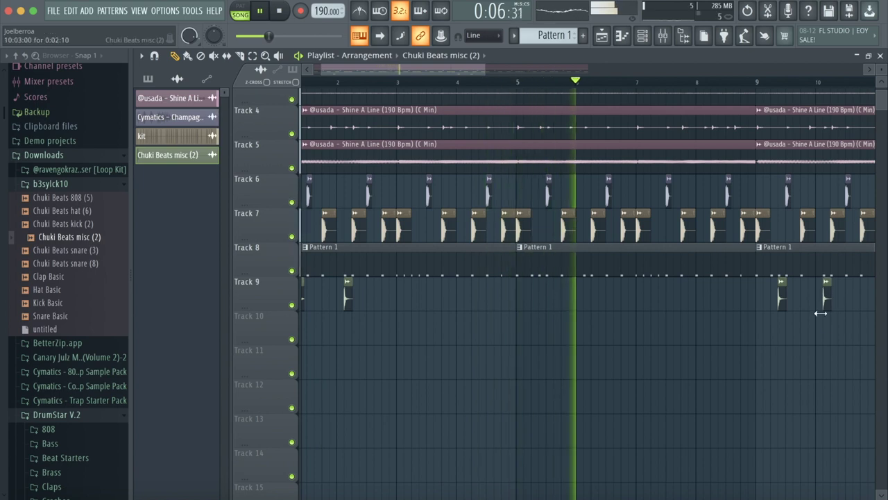
pyautogui.hscroll(5, 829, 313)
pyautogui.scroll(1, 829, 313)
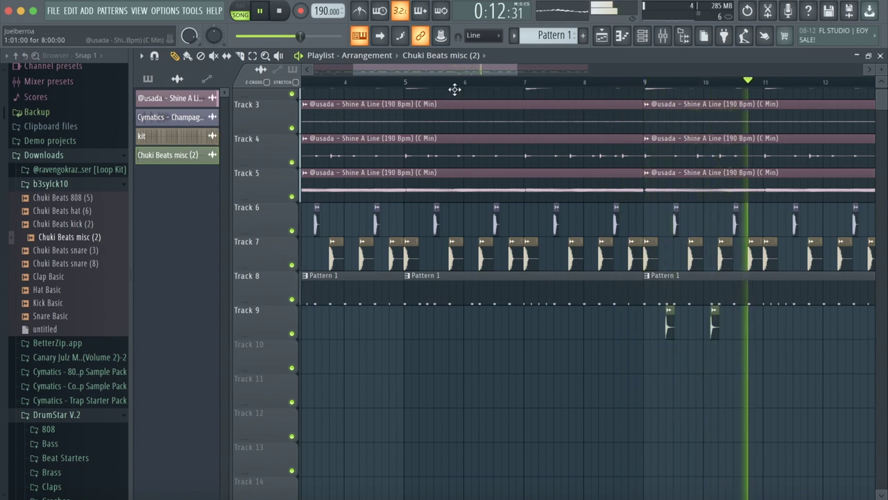
# Select all clips in bars 1–16 on every track and duplicate them into bars 17–32
pyautogui.moveTo(478, 68); pyautogui.dragTo(314, 67)
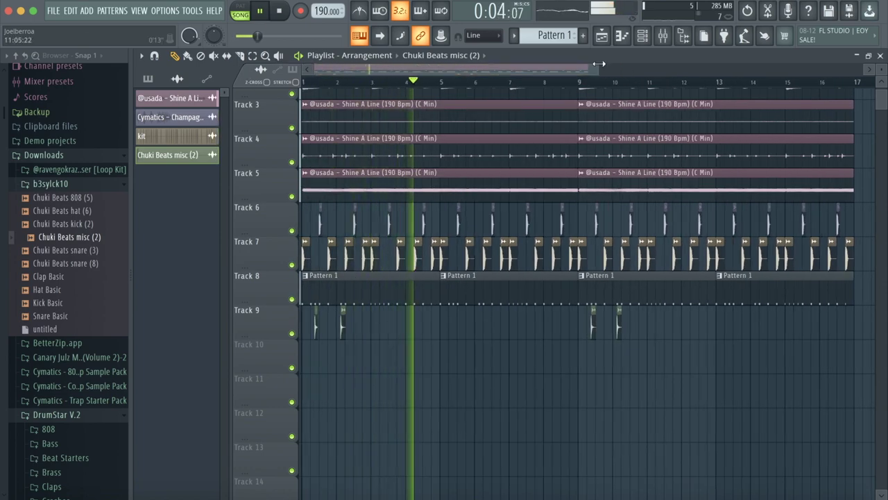
pyautogui.moveTo(589, 67); pyautogui.dragTo(781, 69)
pyautogui.scroll(2, 634, 127)
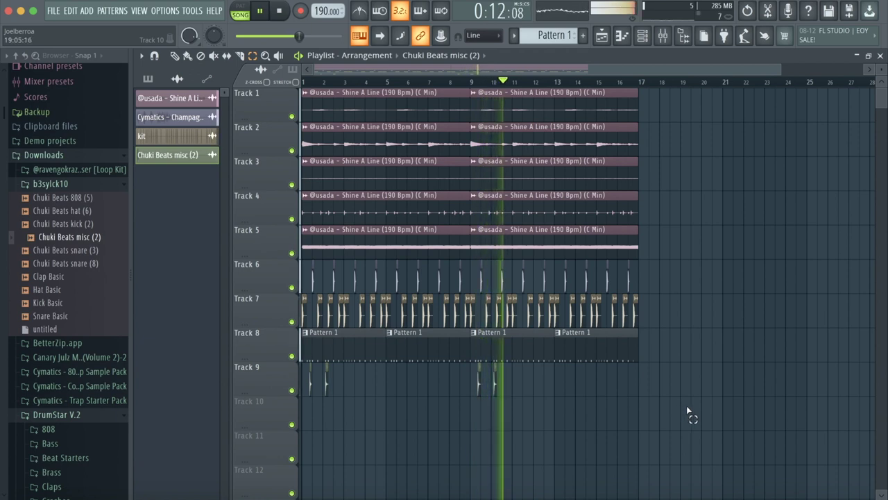
pyautogui.moveTo(690, 429); pyautogui.dragTo(300, 118)
pyautogui.hotkey('ctrl', 'b')
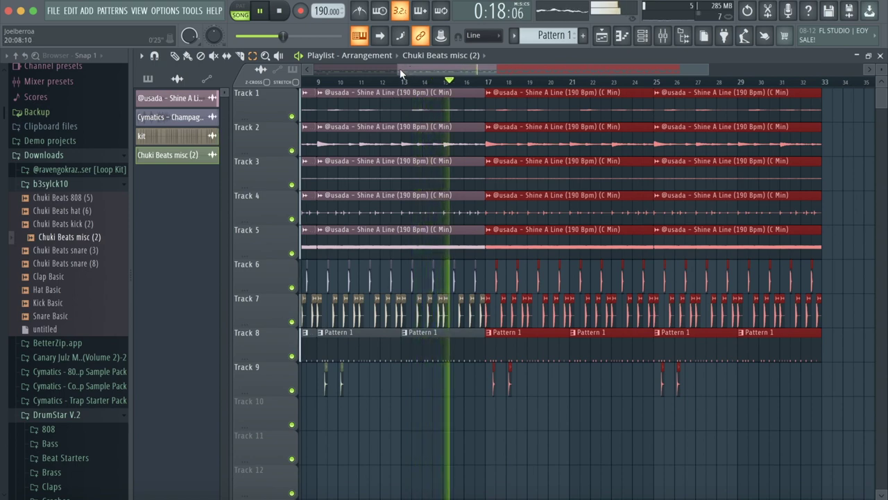
pyautogui.moveTo(400, 68); pyautogui.dragTo(314, 68)
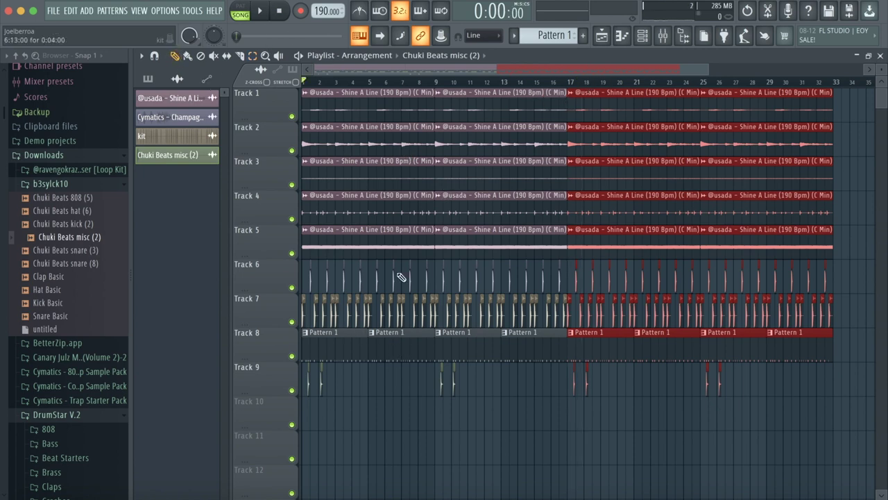
# Delete all clips on Tracks 4 to 9 in bars 1–8, leaving only the Shine A Line loops on Tracks 1–3
pyautogui.rightClick(413, 239)
pyautogui.rightClick(415, 335)
pyautogui.rightClick(334, 335)
pyautogui.rightClick(308, 379)
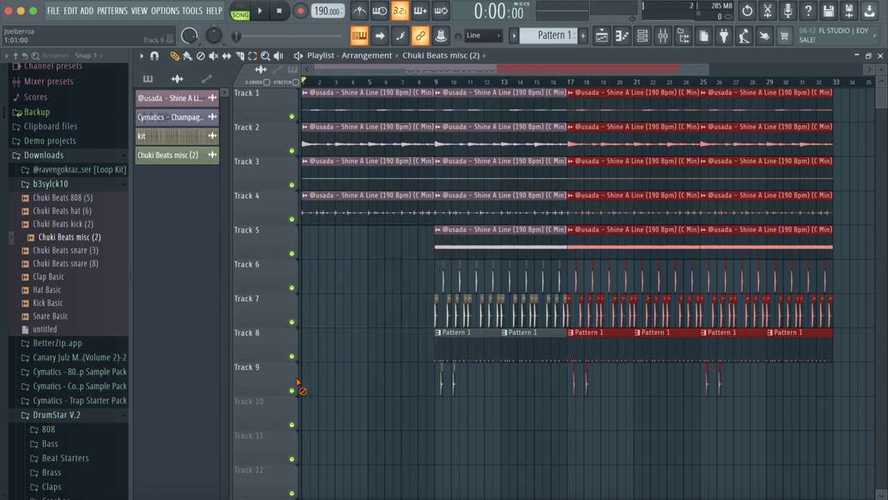
pyautogui.rightClick(368, 208)
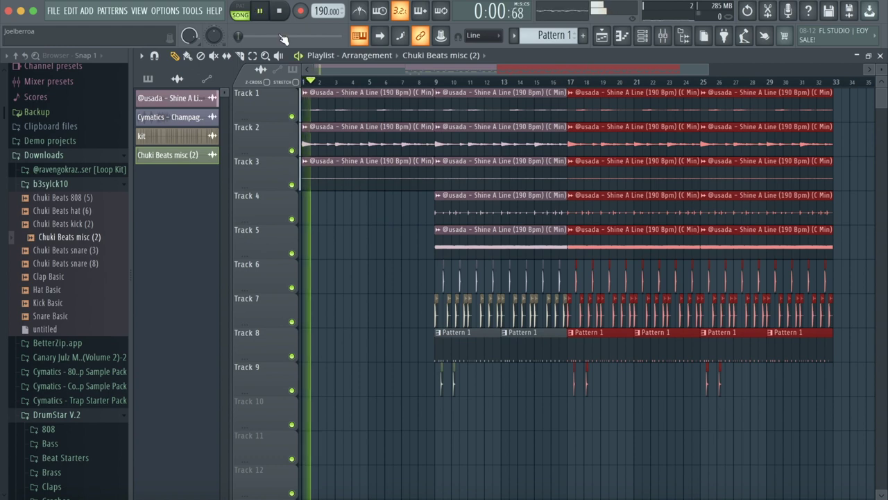
# Delete the kit hits on Track 7 and the Pattern 1 clips on Track 8 across bars 9–16
pyautogui.rightClick(559, 312)
pyautogui.rightClick(524, 312)
pyautogui.rightClick(479, 313)
pyautogui.rightClick(437, 313)
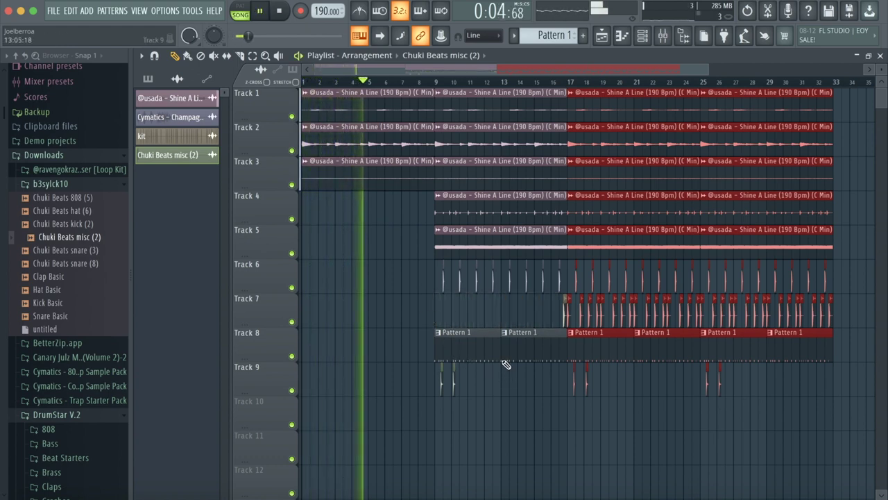
pyautogui.rightClick(468, 356)
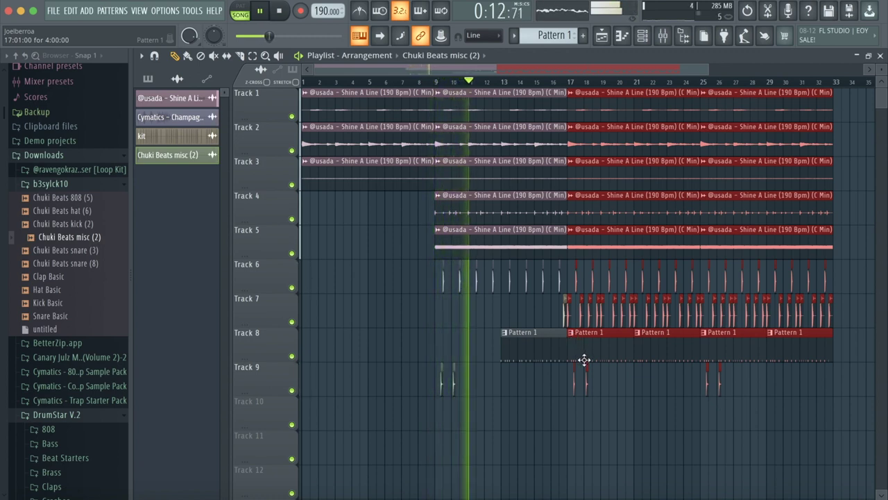
pyautogui.rightClick(537, 358)
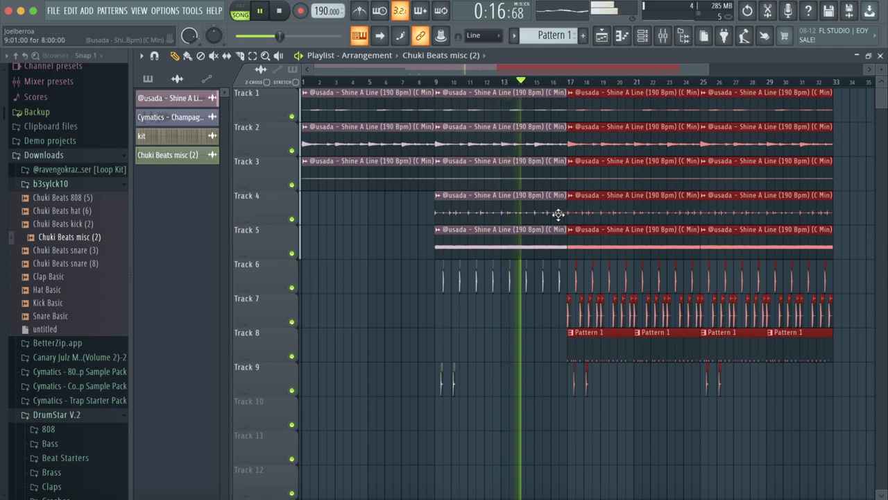
# Shorten the Track 4 loop starting at bar 9 to seven bars and remove the clap in bar 16, replaying the transition
pyautogui.click(531, 210)
pyautogui.moveTo(551, 208); pyautogui.dragTo(548, 210)
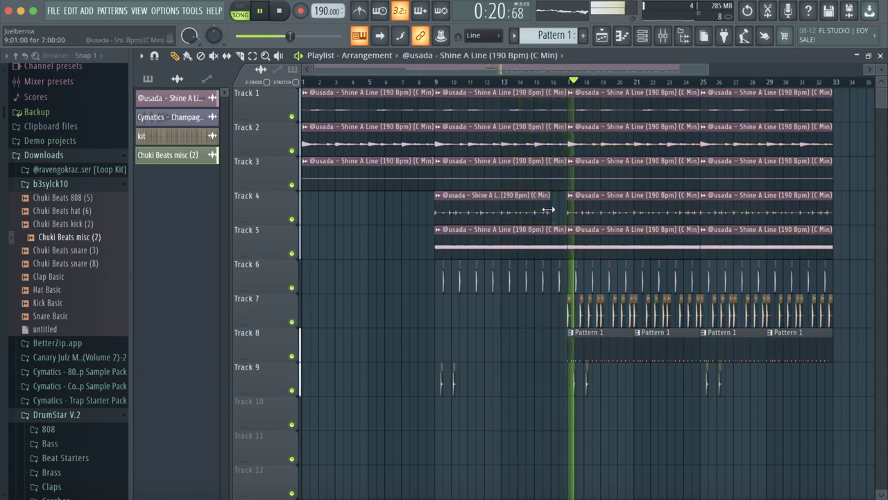
pyautogui.click(532, 80)
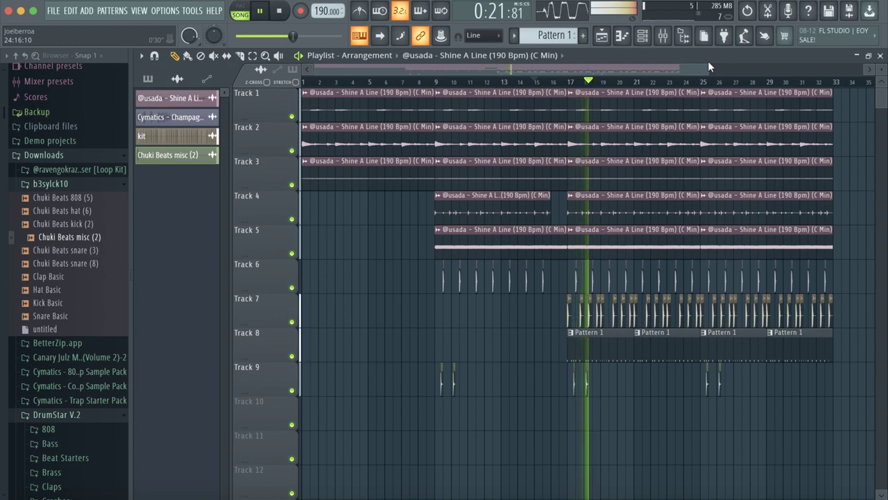
# Select all clips in bars 17–32 and duplicate them into bars 33–48
pyautogui.scroll(-2, 335, 83)
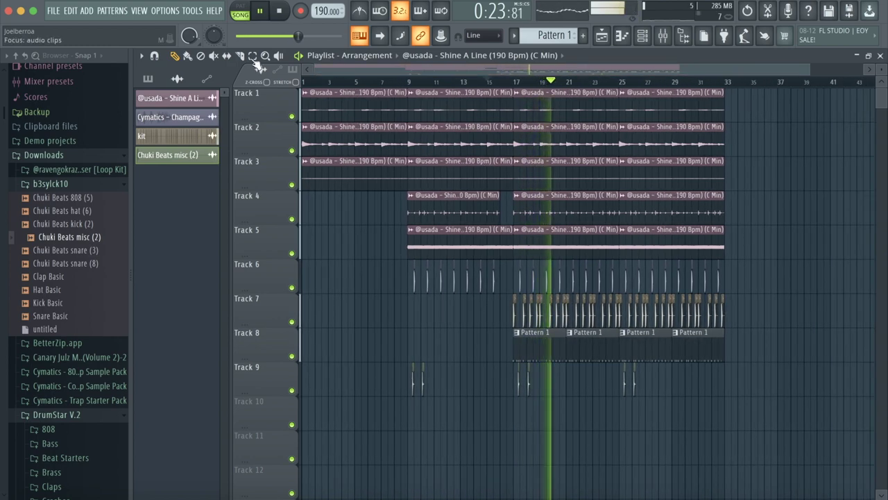
pyautogui.moveTo(776, 396); pyautogui.dragTo(515, 99)
pyautogui.hotkey('ctrl', 'b')
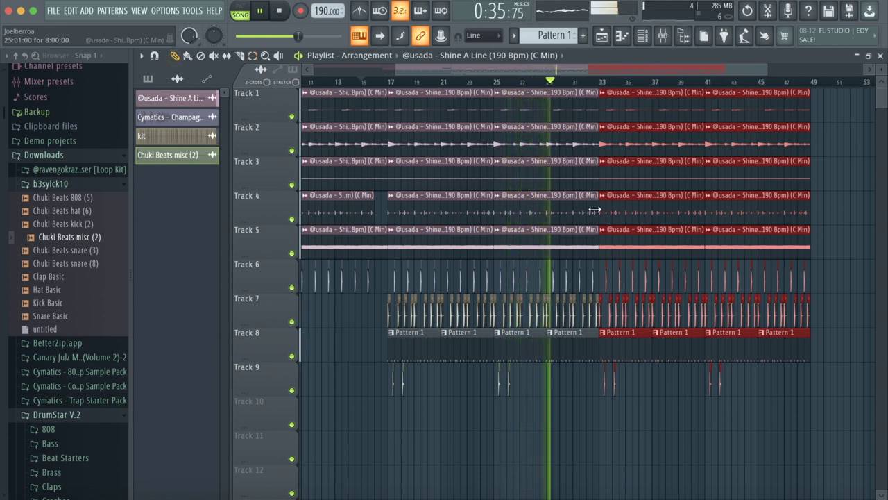
# Clear bar 32 on Tracks 4, 6, 7 and 8 as a break and delete the Track 1 loops across bars 33–48
pyautogui.moveTo(593, 210); pyautogui.dragTo(588, 209)
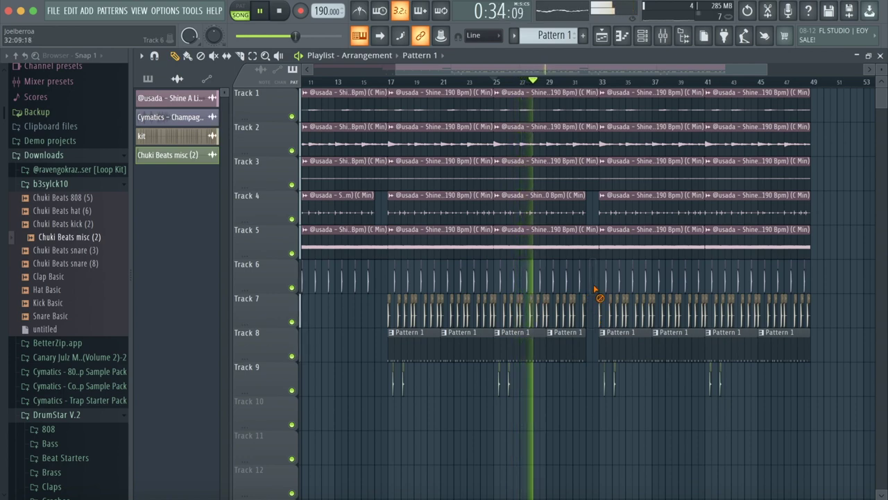
pyautogui.rightClick(660, 109)
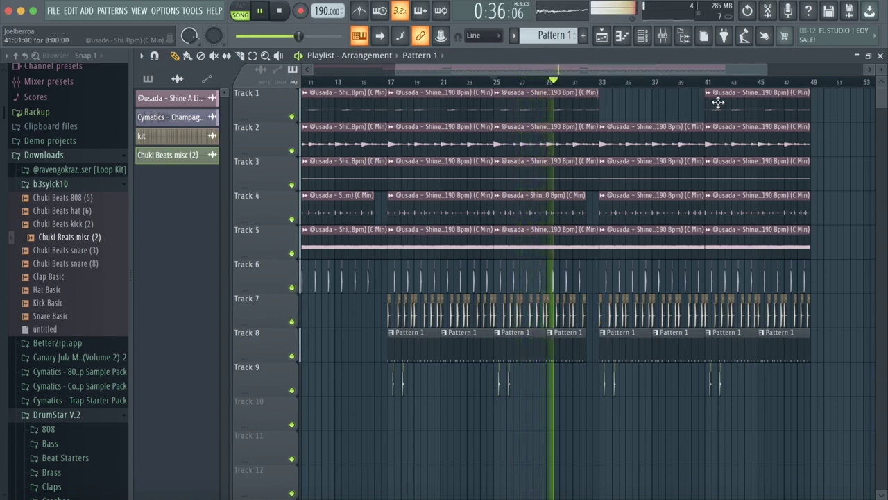
pyautogui.rightClick(723, 108)
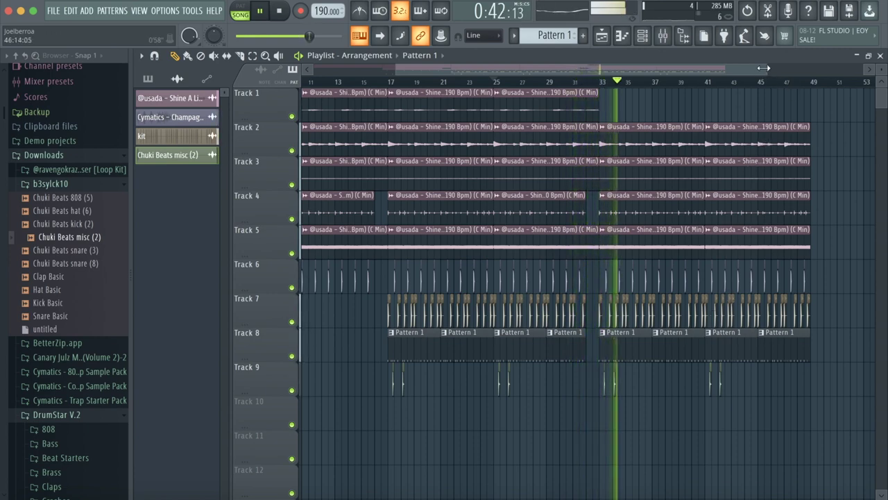
# Select the Track 2 to 9 clips in bars 33–48 and duplicate them into bars 49–64
pyautogui.scroll(-3, 764, 67)
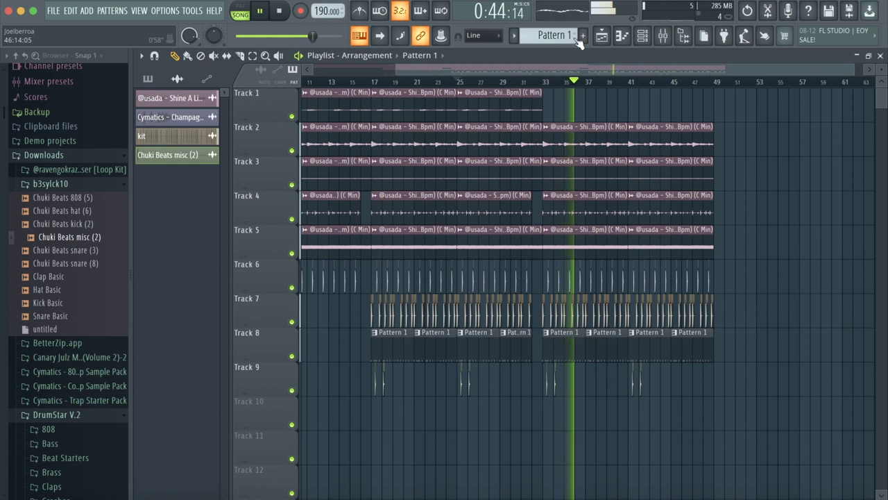
pyautogui.moveTo(444, 68); pyautogui.dragTo(519, 85)
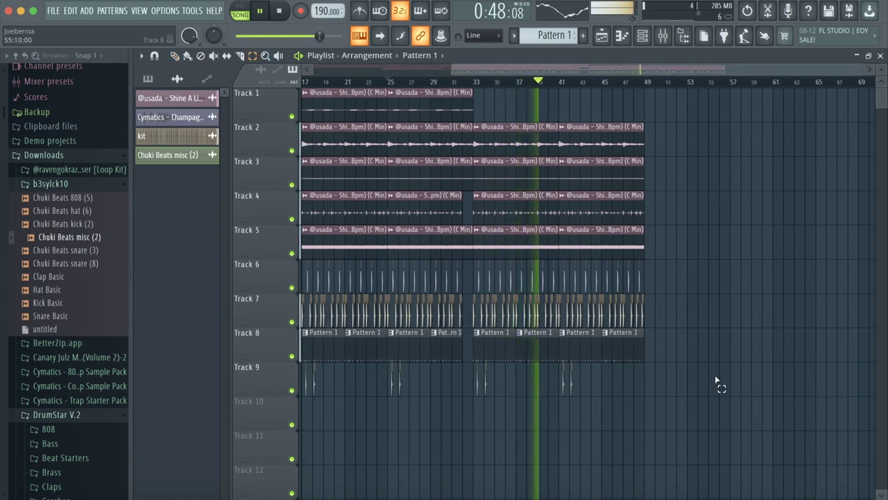
pyautogui.moveTo(717, 395); pyautogui.dragTo(474, 126)
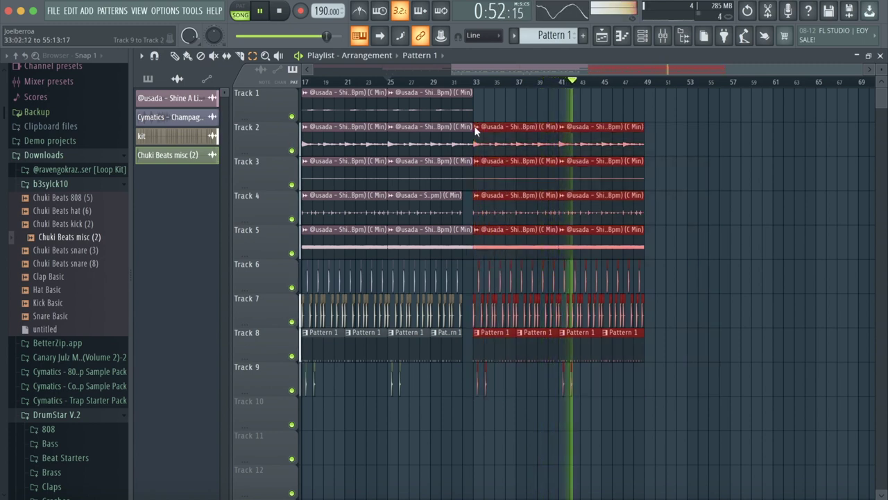
pyautogui.hotkey('ctrl', 'b')
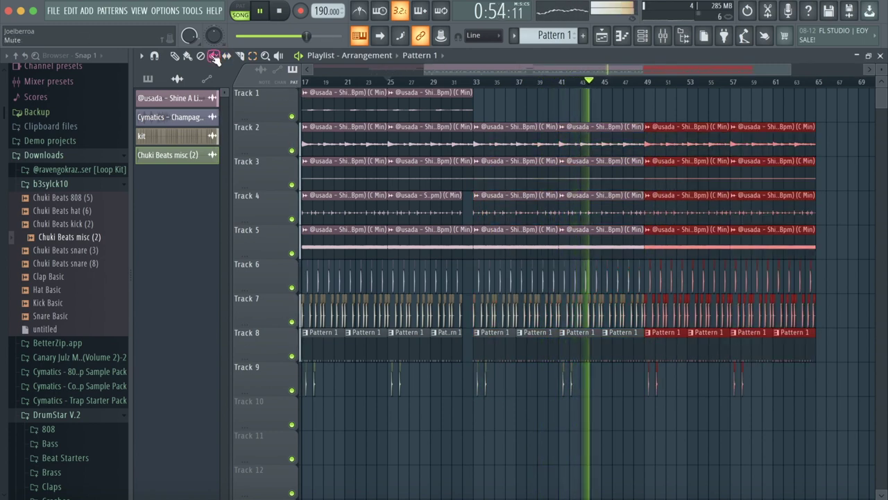
# Remove the Pattern 1 clip at bar 49 on Track 8 and replay the arrangement from around bar 38
pyautogui.click(685, 342)
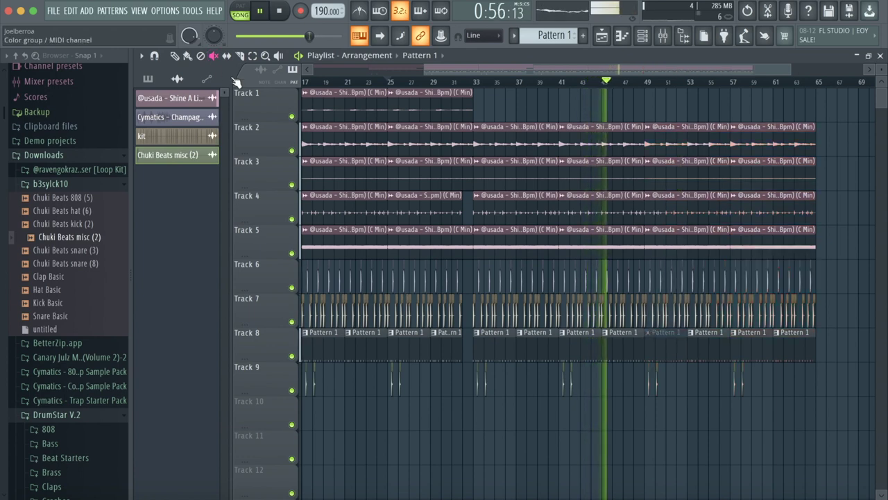
pyautogui.rightClick(668, 355)
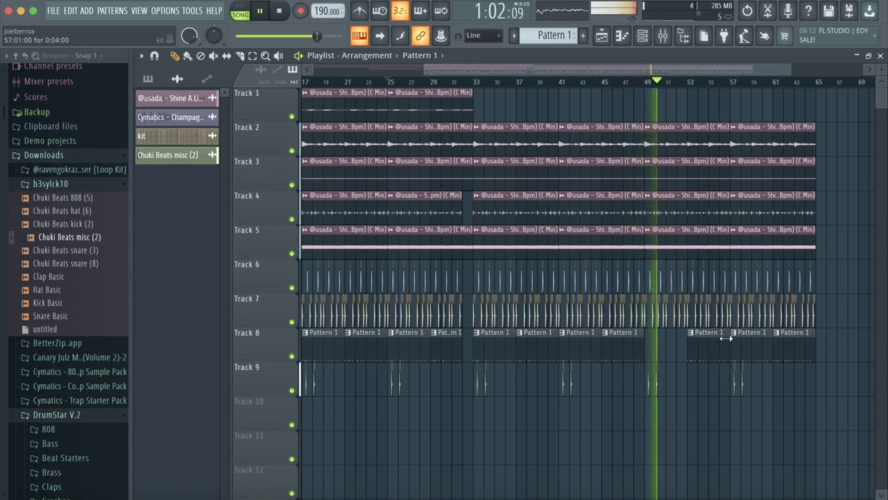
pyautogui.click(538, 82)
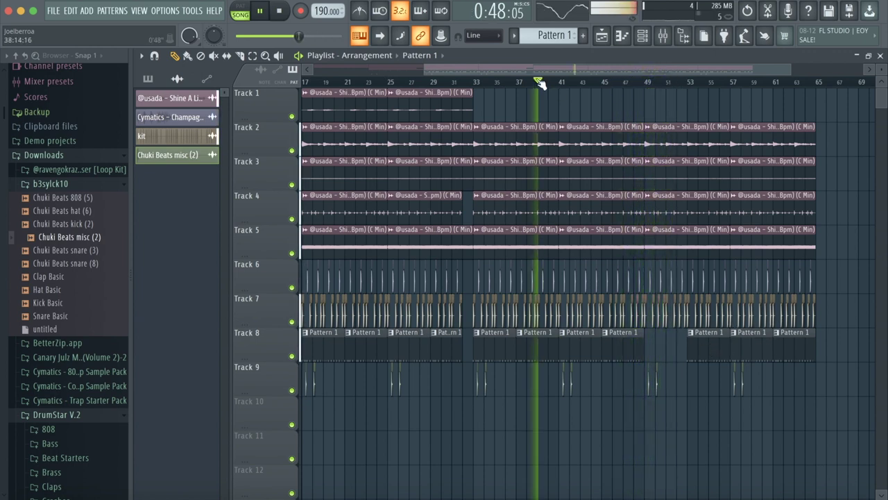
# Trim Track 8's Pattern 1 clip to end at bar 48 and delete the kit and clap hits within bar 48
pyautogui.moveTo(422, 66); pyautogui.dragTo(564, 86)
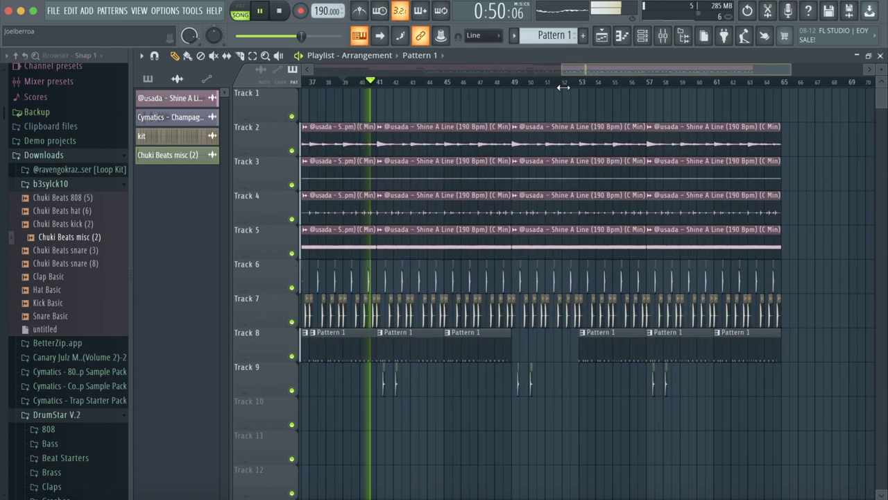
pyautogui.moveTo(504, 338); pyautogui.dragTo(485, 340)
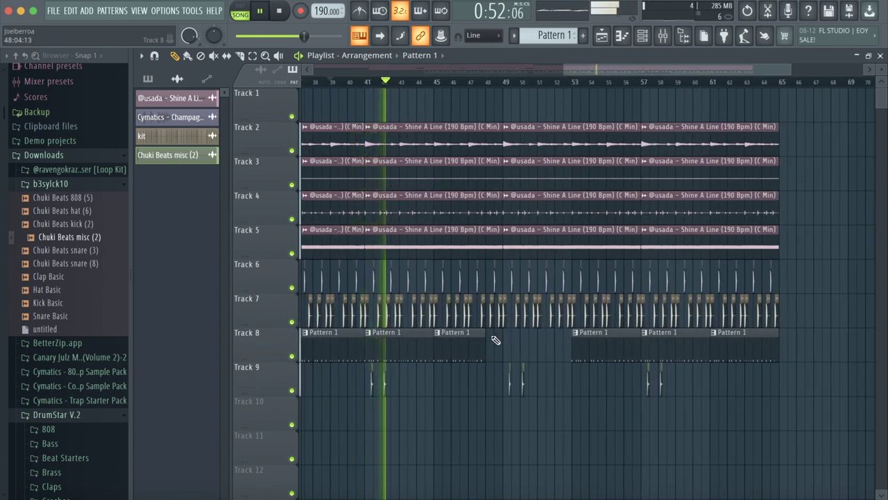
pyautogui.rightClick(495, 306)
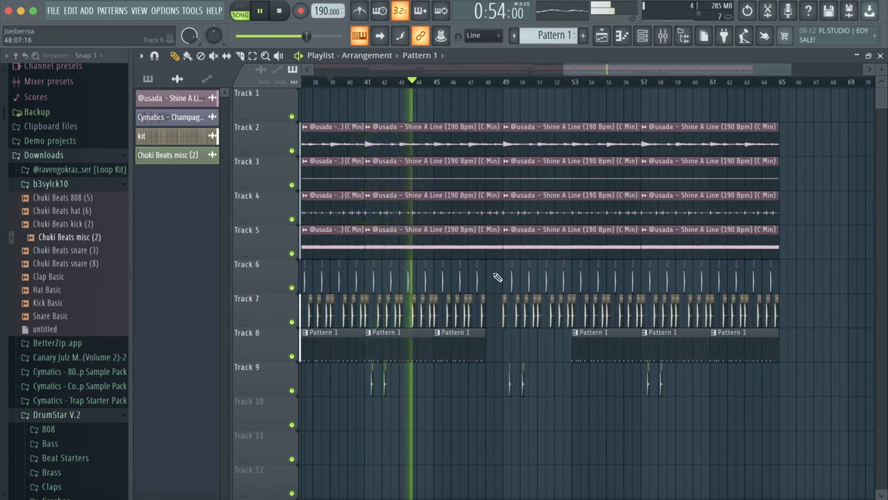
pyautogui.hscroll(-3, 520, 235)
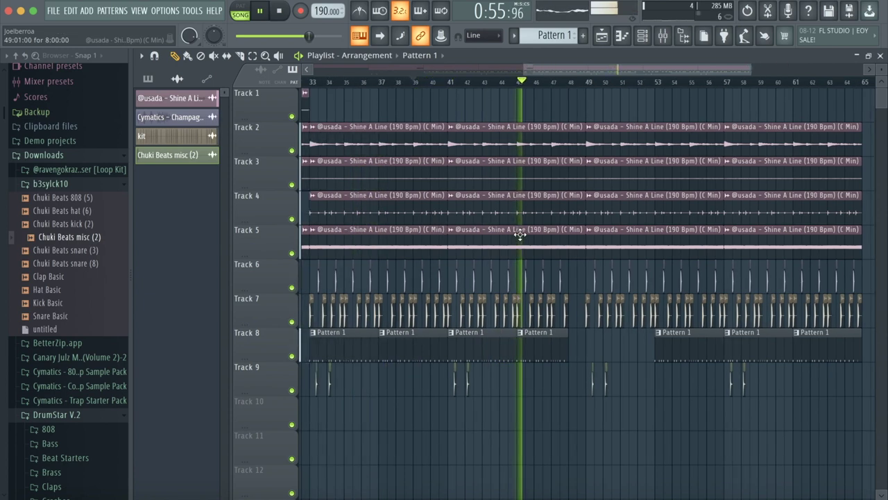
# Add a one-bar Shine A Line clip at bar 48 on Track 1 and replay the transition into bar 49
pyautogui.hscroll(-1, 519, 236)
pyautogui.click(263, 10)
pyautogui.click(318, 110)
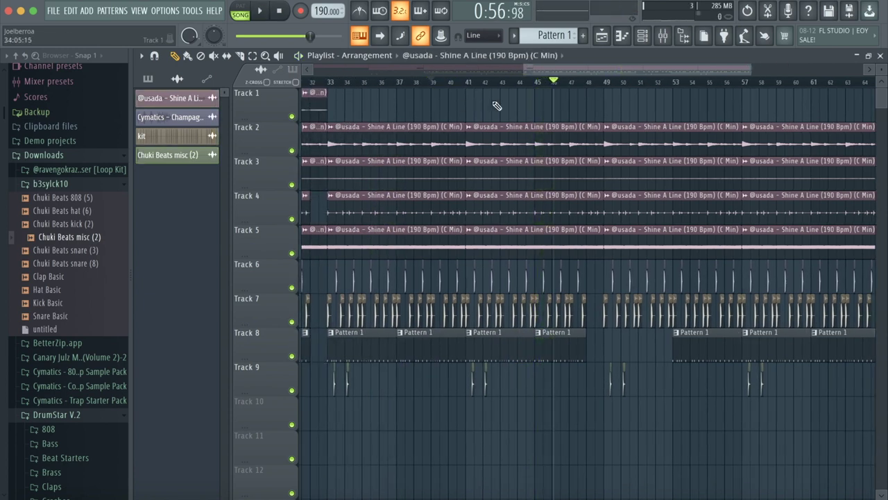
pyautogui.click(519, 106)
pyautogui.moveTo(538, 101); pyautogui.dragTo(580, 119)
pyautogui.click(263, 14)
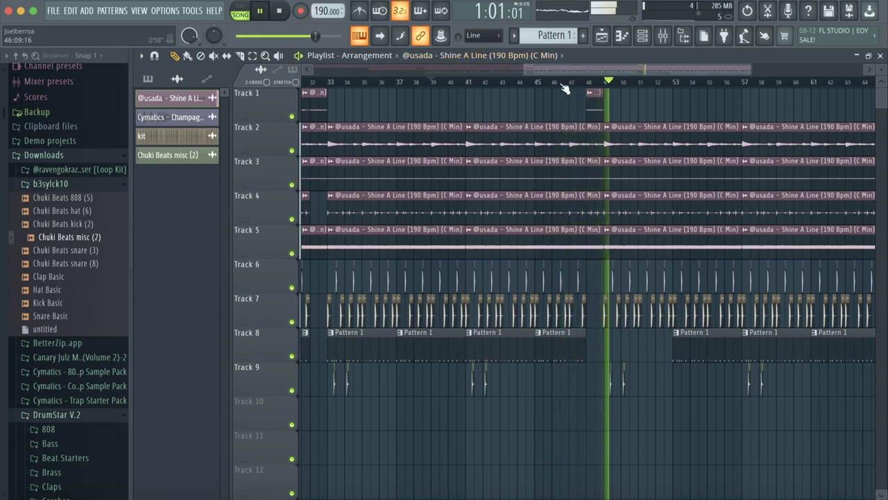
# Remove the Pattern 1 clip at bar 53 on Track 8 while the arrangement plays on
pyautogui.moveTo(531, 68); pyautogui.dragTo(585, 72)
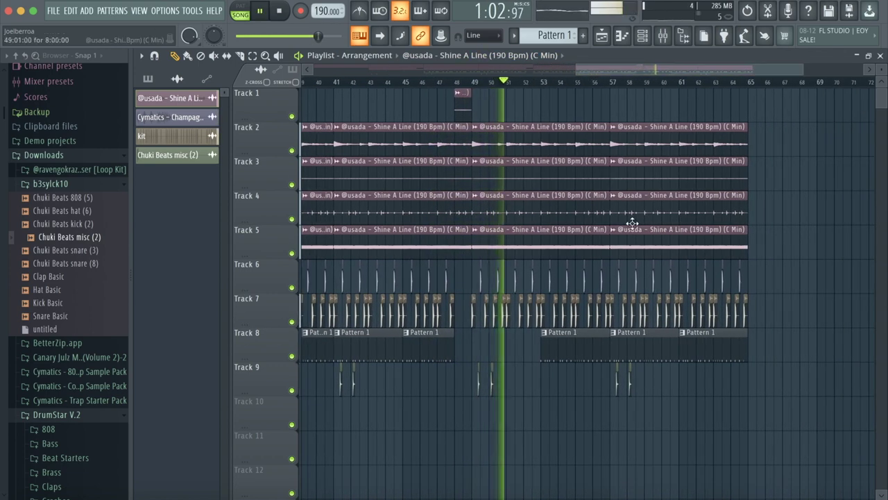
pyautogui.rightClick(576, 351)
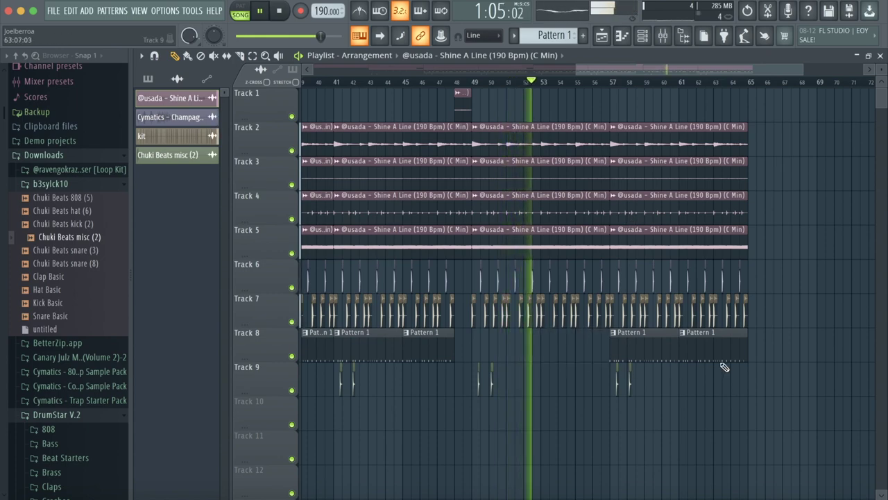
pyautogui.moveTo(799, 72); pyautogui.dragTo(830, 72)
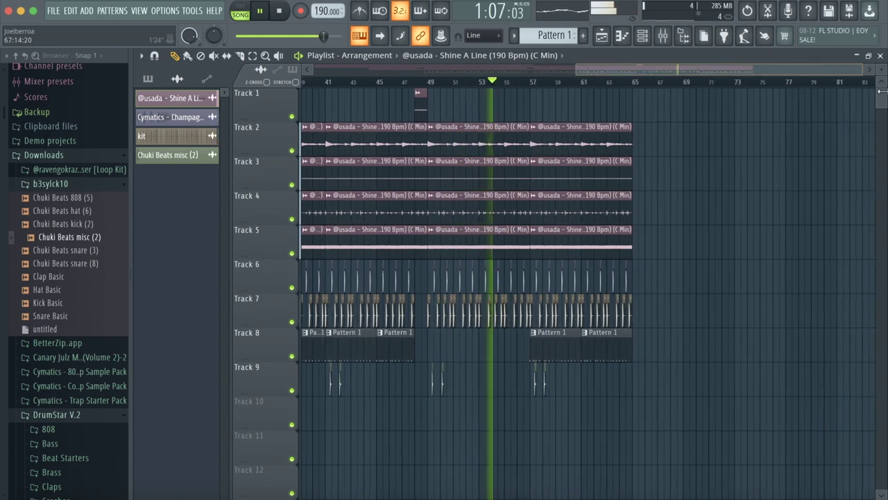
pyautogui.scroll(1, 675, 145)
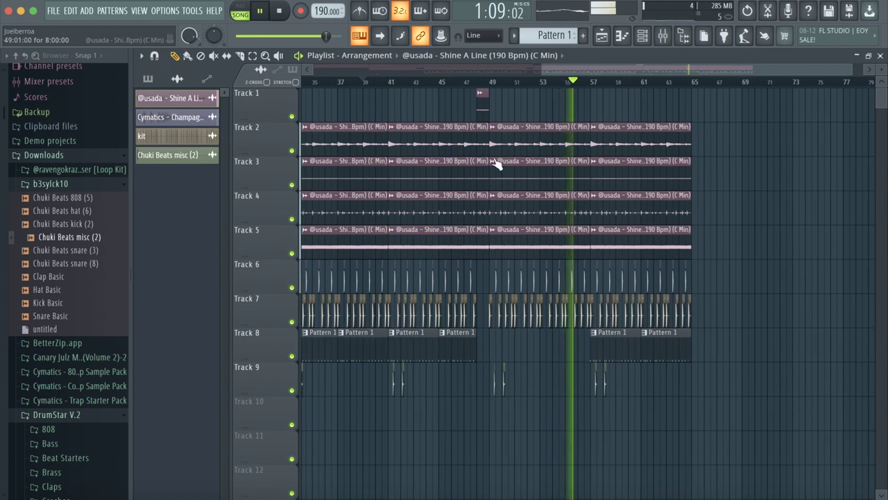
pyautogui.scroll(3, 495, 162)
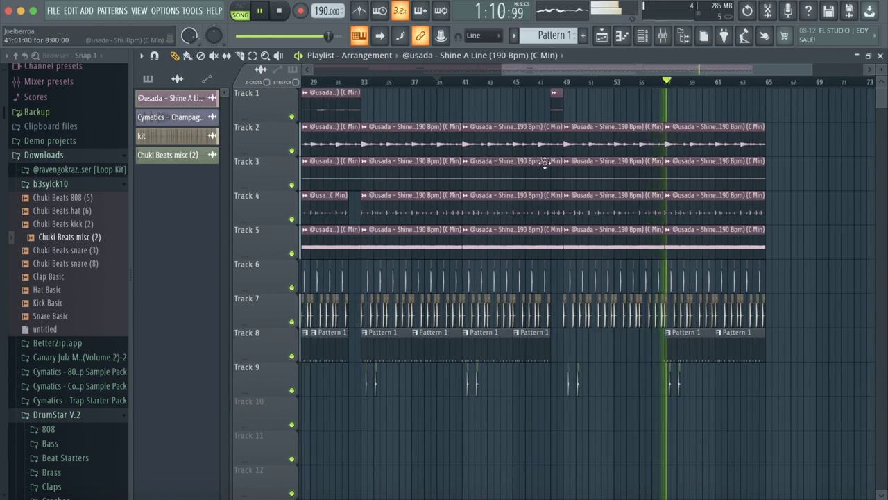
pyautogui.scroll(4, 523, 159)
pyautogui.moveTo(760, 66); pyautogui.dragTo(740, 65)
# Select the Shine A Line clips on Tracks 2 to 5 in bars 49–64 and duplicate them into bars 65–80
pyautogui.click(252, 56)
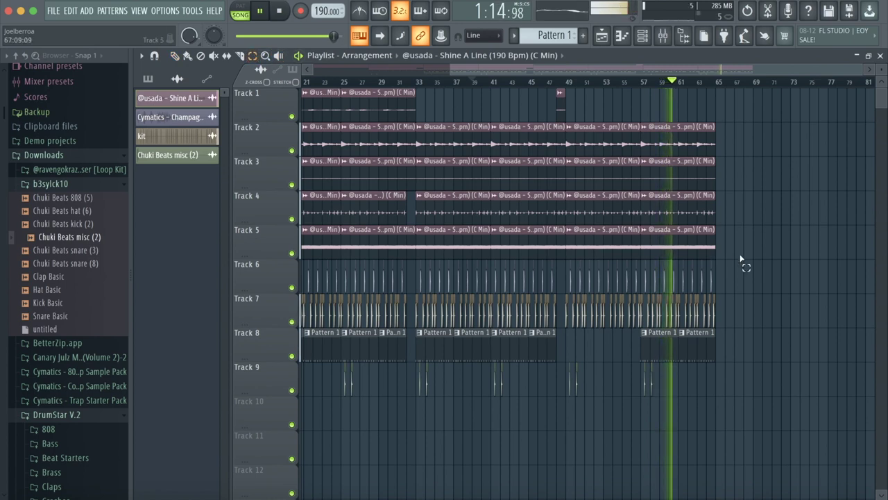
pyautogui.moveTo(739, 256); pyautogui.dragTo(574, 144)
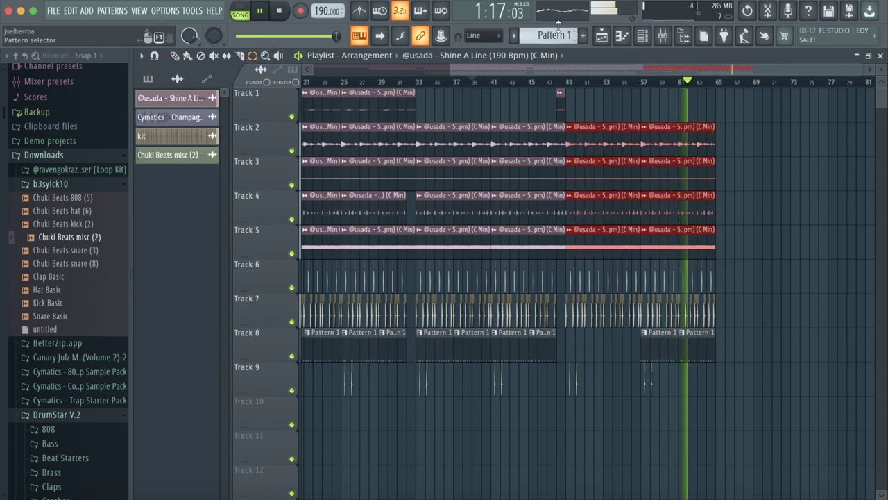
pyautogui.hotkey('ctrl', 'b')
pyautogui.click(260, 12)
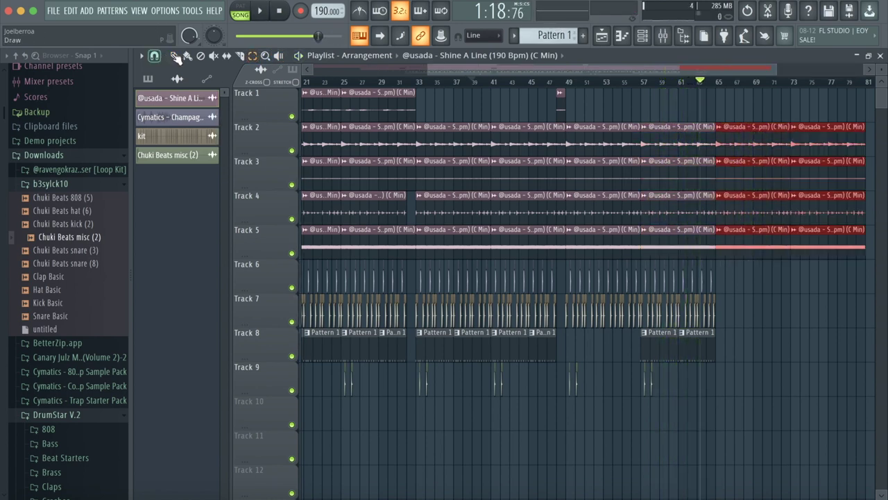
# Clear the drums and Pattern 1 from bar 64 on Tracks 6 to 8 and fill Track 1 with Shine A Line loops across bars 65–80
pyautogui.moveTo(714, 333); pyautogui.dragTo(704, 333)
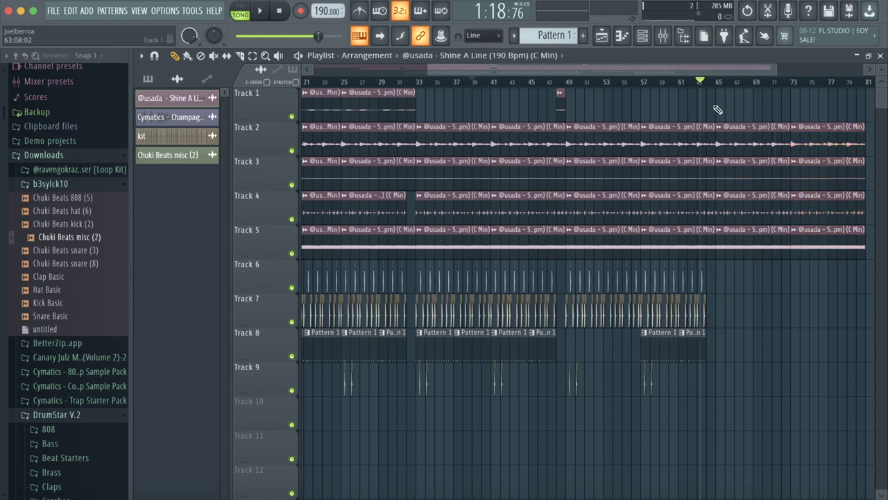
pyautogui.moveTo(717, 109); pyautogui.dragTo(806, 105)
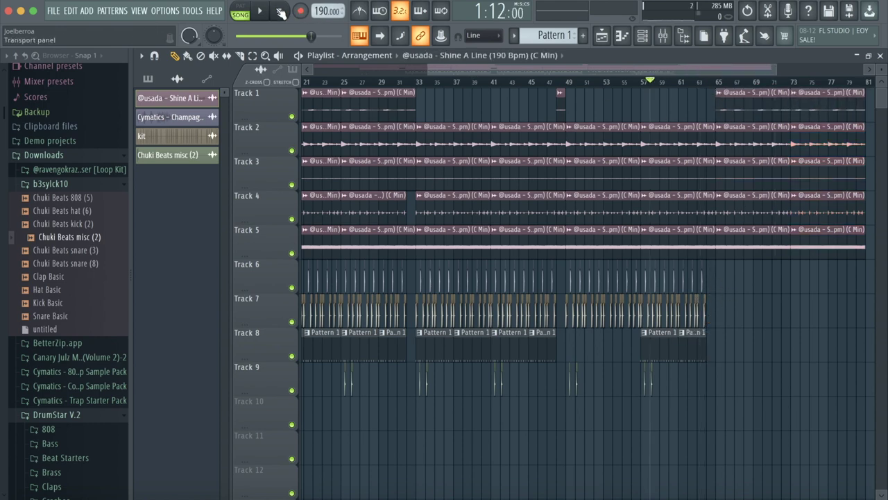
pyautogui.click(260, 12)
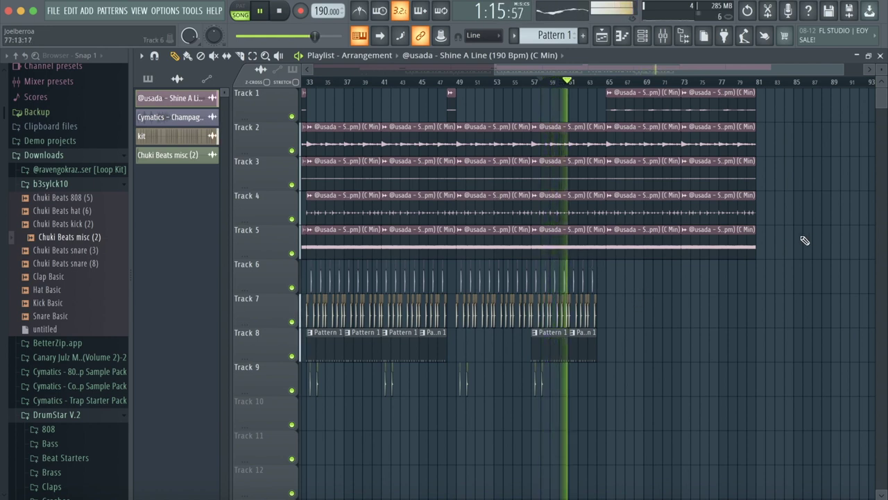
pyautogui.scroll(-2, 667, 88)
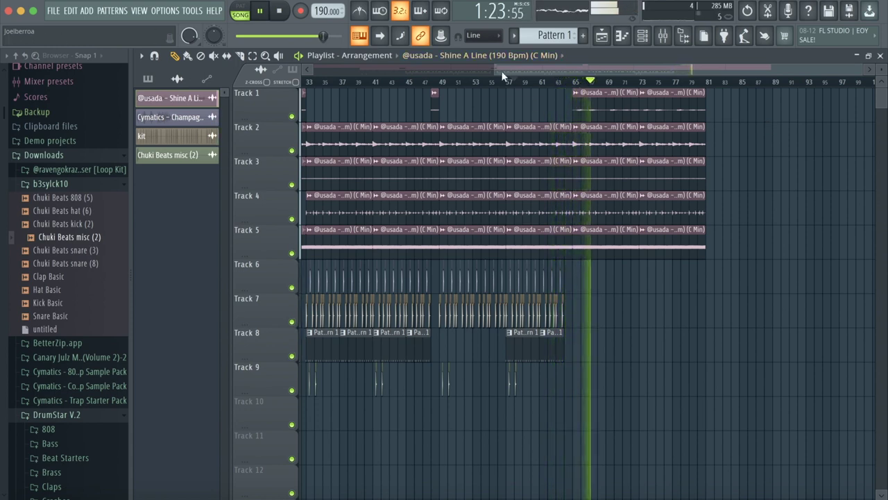
# Select the clips in bars 9–80, leaving out the Track 4, 6 and 9 clips in bars 9–16, and duplicate them into bars 81–152
pyautogui.scroll(-5, 502, 75)
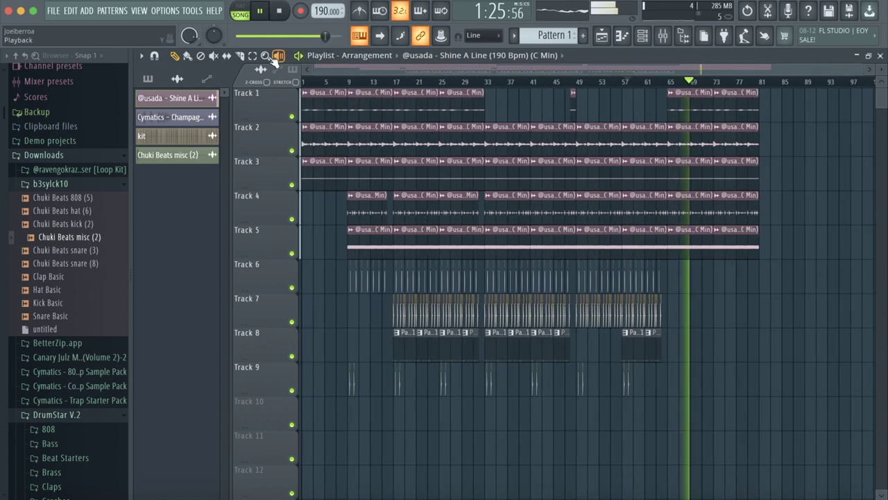
pyautogui.click(253, 56)
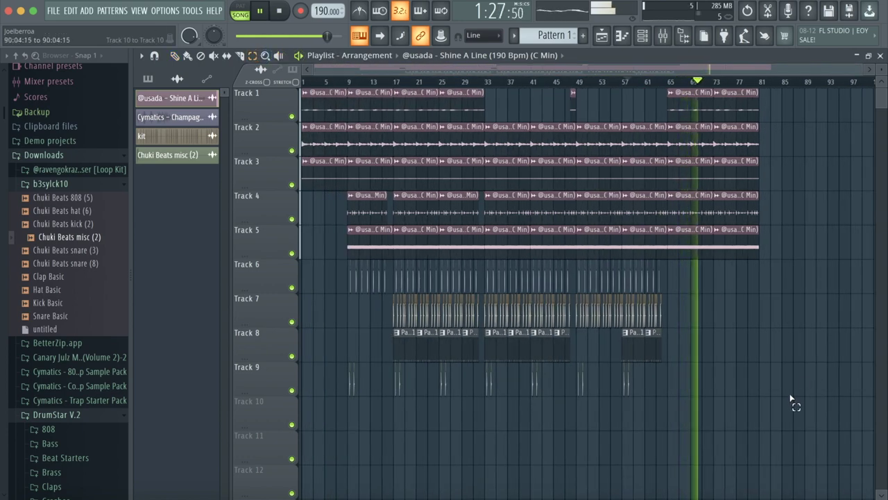
pyautogui.moveTo(810, 429); pyautogui.dragTo(351, 101)
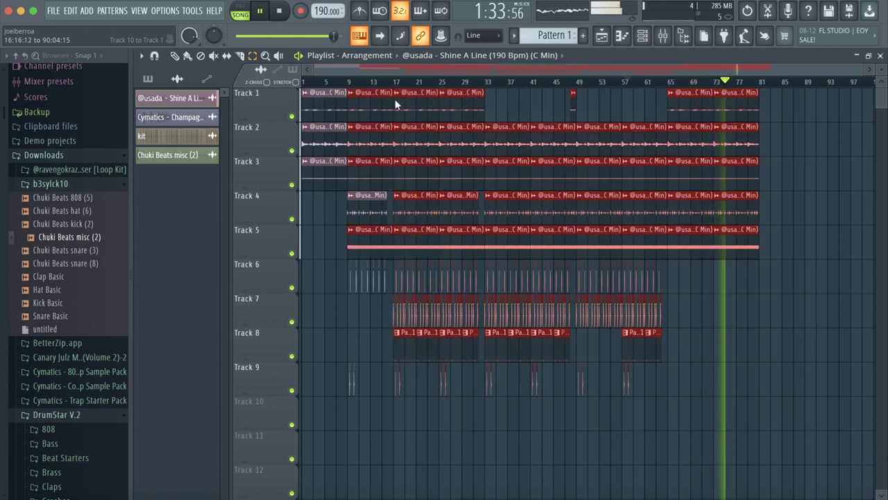
pyautogui.hotkey('ctrl', 'b')
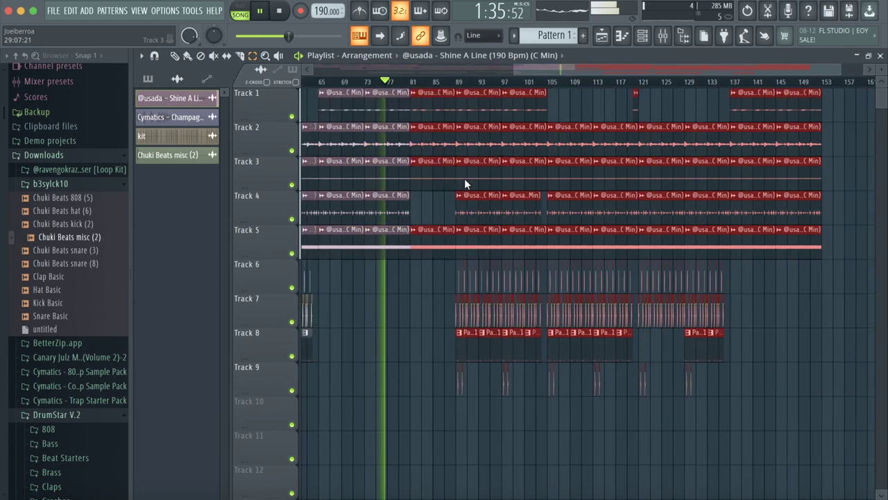
# Examine the full arrangement from bar 1 to the end of the duplicated section and deselect all clips
pyautogui.moveTo(515, 68); pyautogui.dragTo(263, 84)
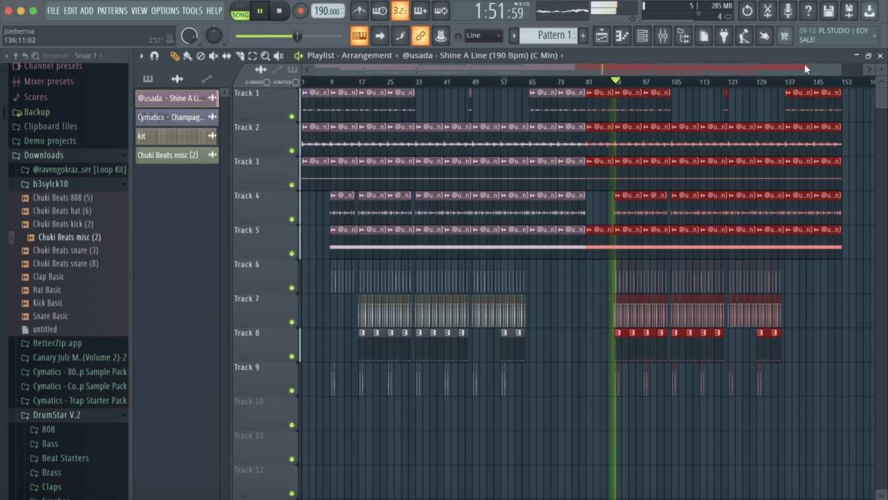
pyautogui.moveTo(840, 67); pyautogui.dragTo(521, 67)
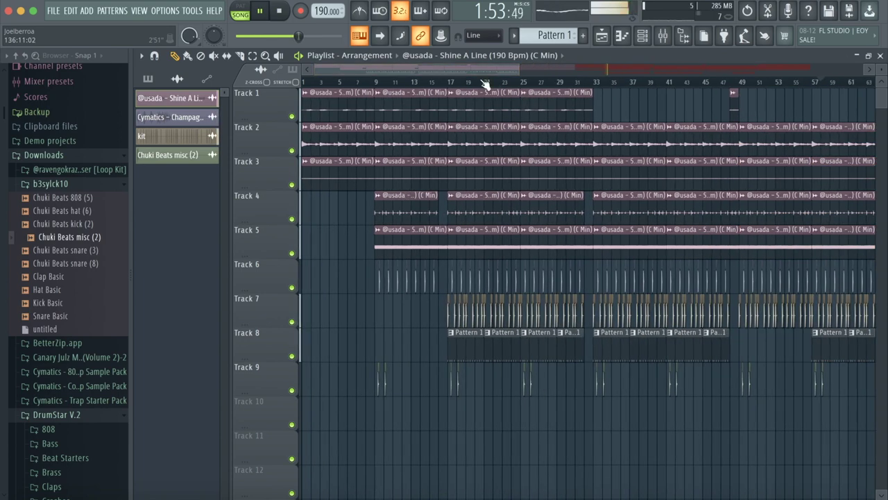
pyautogui.moveTo(454, 68); pyautogui.dragTo(641, 72)
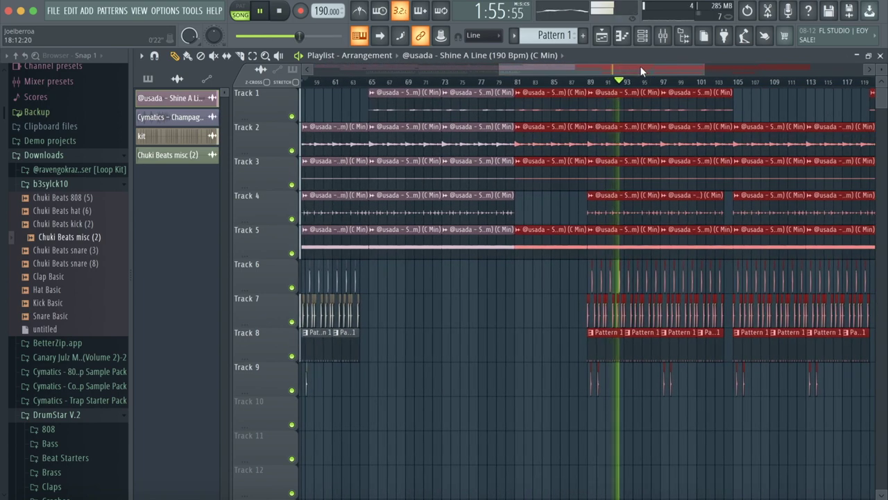
pyautogui.hscroll(-2, 641, 72)
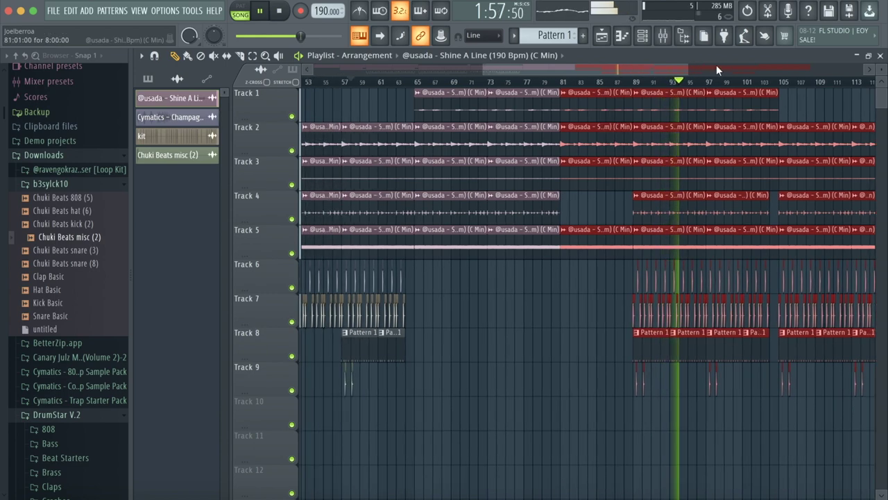
pyautogui.moveTo(689, 70); pyautogui.dragTo(867, 70)
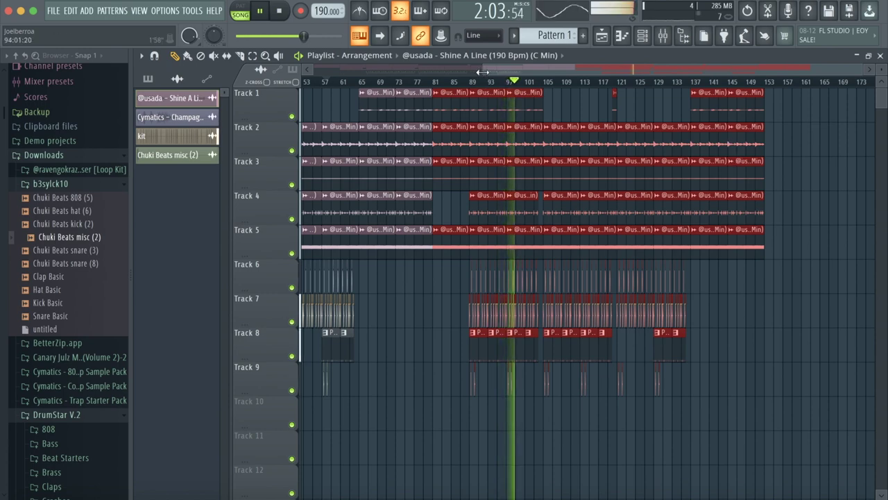
pyautogui.moveTo(482, 71); pyautogui.dragTo(311, 69)
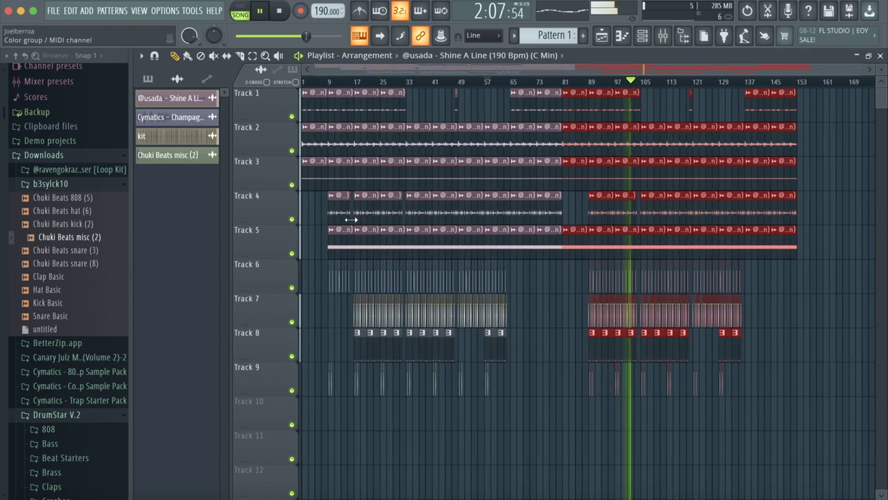
pyautogui.click(849, 302)
pyautogui.rightClick(852, 315)
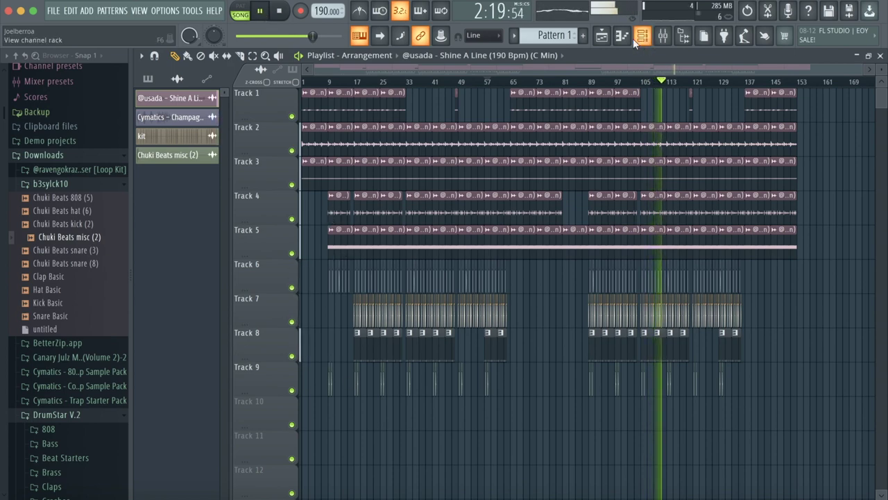
# Load the L1 limiter Mono in the first effect slot of the Master mixer track
pyautogui.click(663, 35)
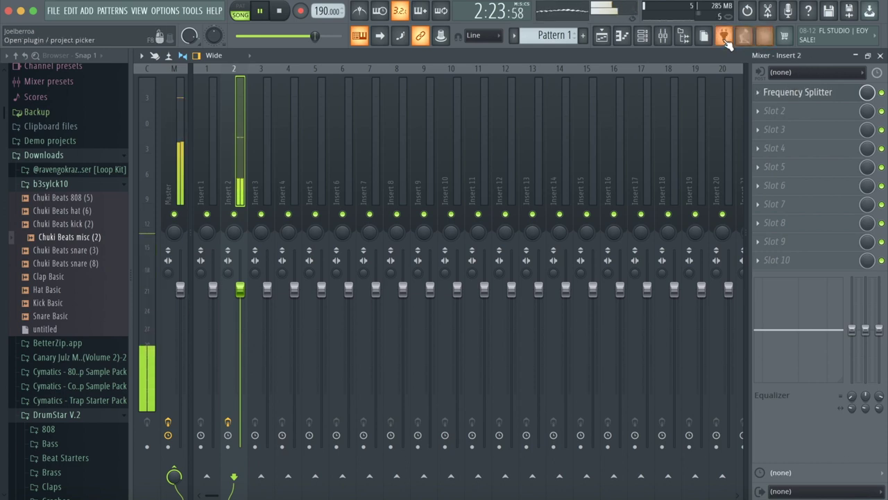
pyautogui.click(175, 169)
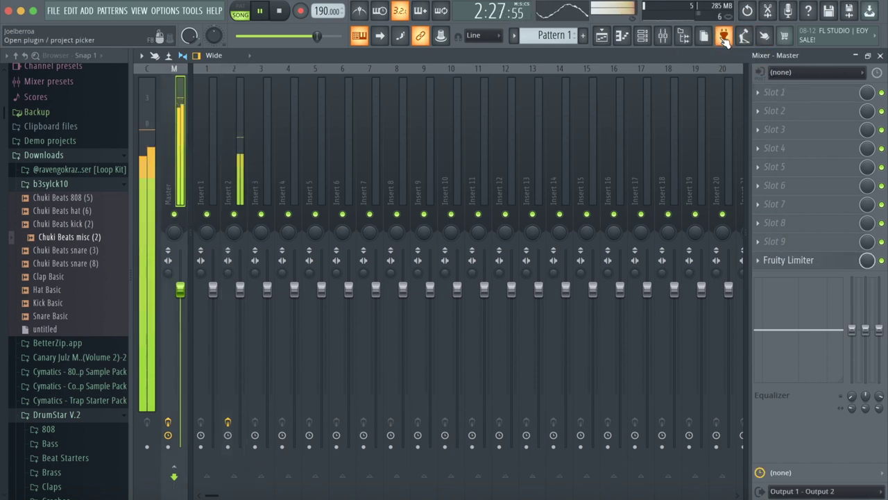
pyautogui.click(722, 38)
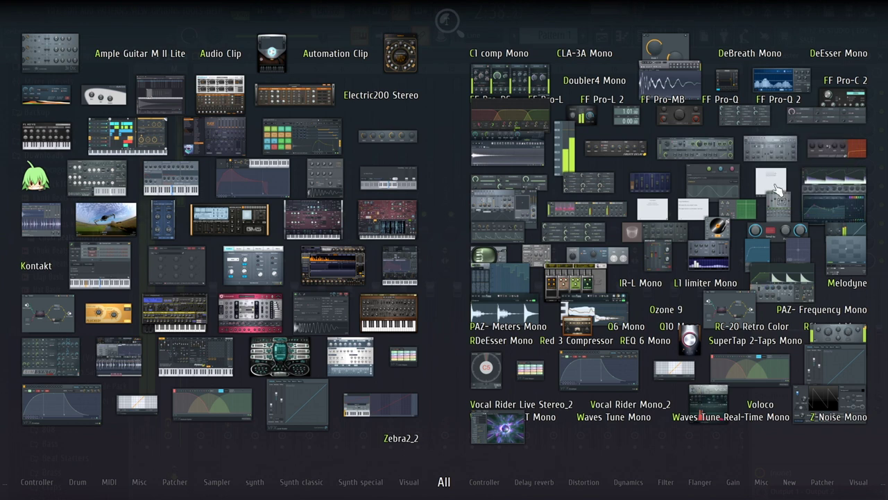
pyautogui.click(690, 284)
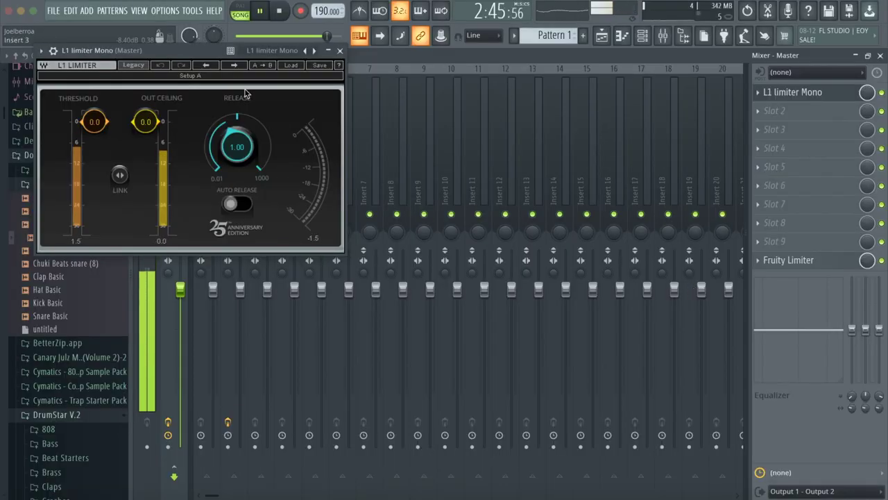
pyautogui.moveTo(191, 54); pyautogui.dragTo(329, 117)
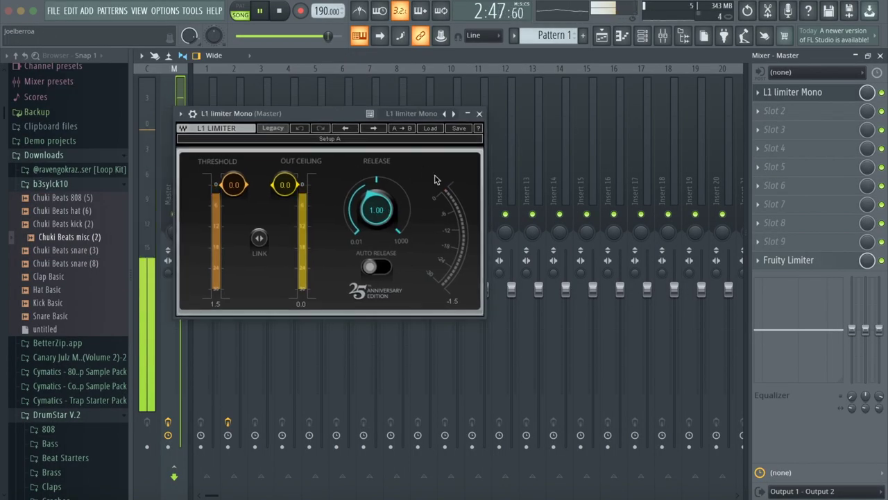
# Try the L1 limiter's threshold at about -5.8, reset it to 0.0, and return to the playlist to stop playback
pyautogui.moveTo(290, 189)
pyautogui.mouseDown()
pyautogui.moveTo(285, 208)
pyautogui.moveTo(284, 194)
pyautogui.mouseUp()
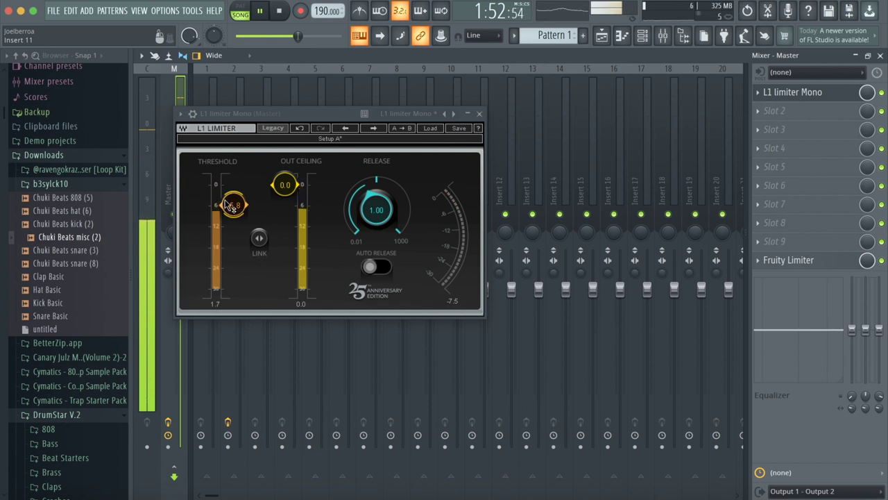
pyautogui.moveTo(229, 206); pyautogui.dragTo(234, 185)
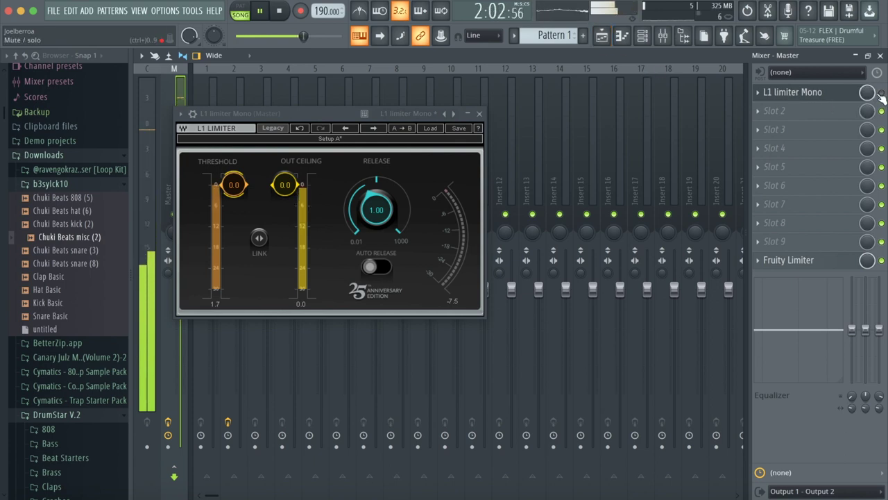
pyautogui.click(604, 36)
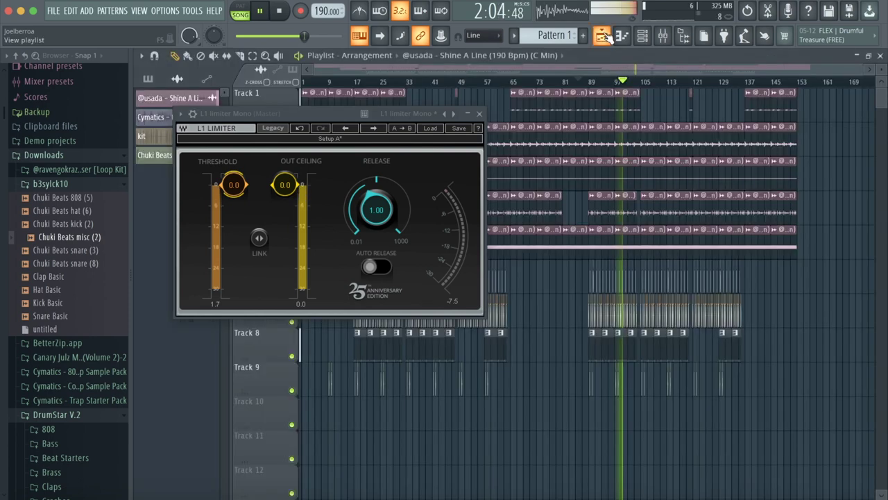
pyautogui.click(262, 11)
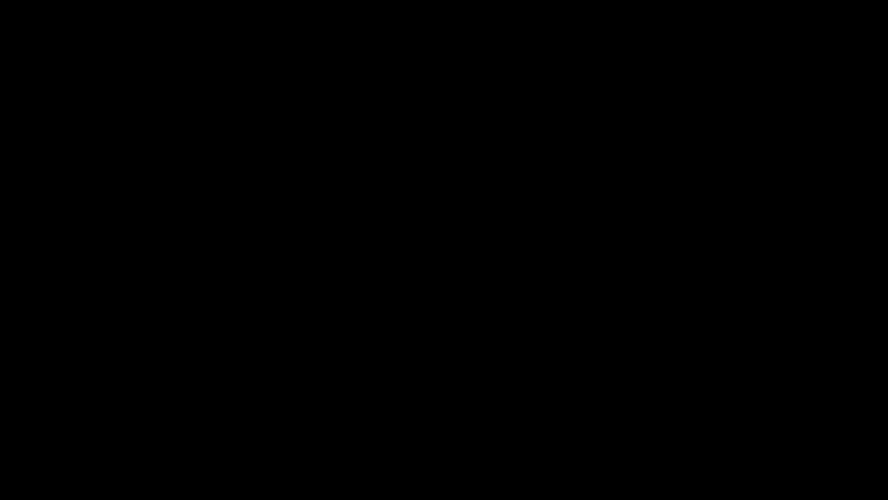